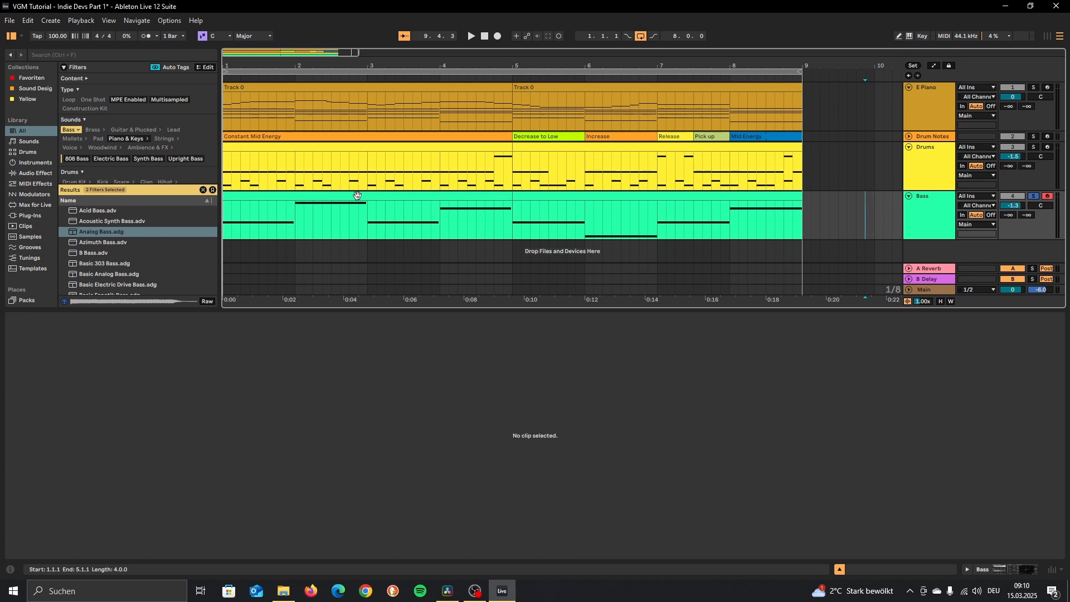
Examine the notes in the first E Piano clip, then those in the first Bass clip
left_click(353, 92)
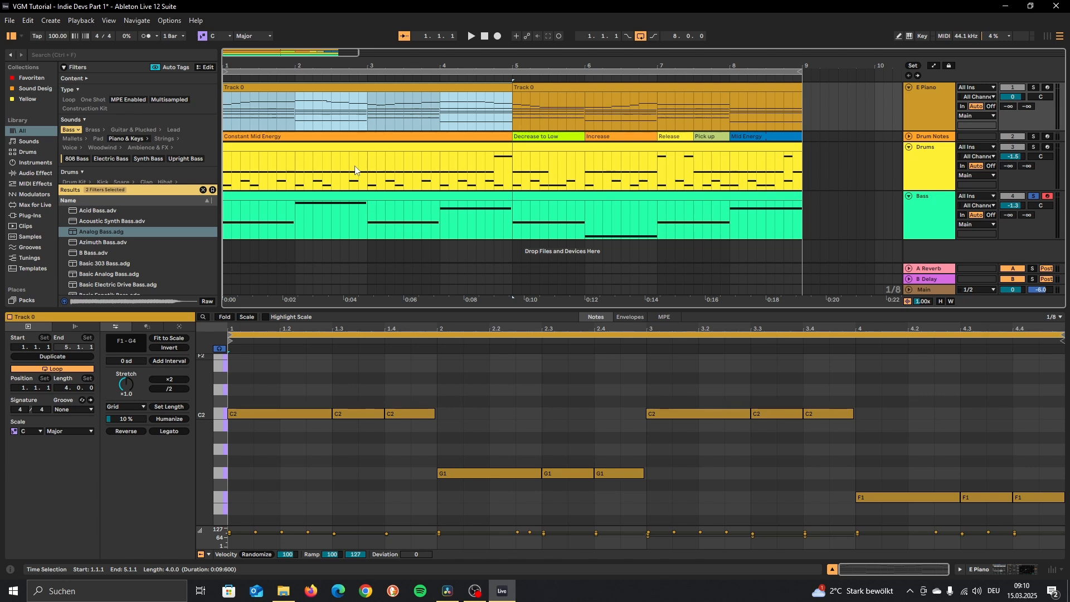
left_click(857, 216)
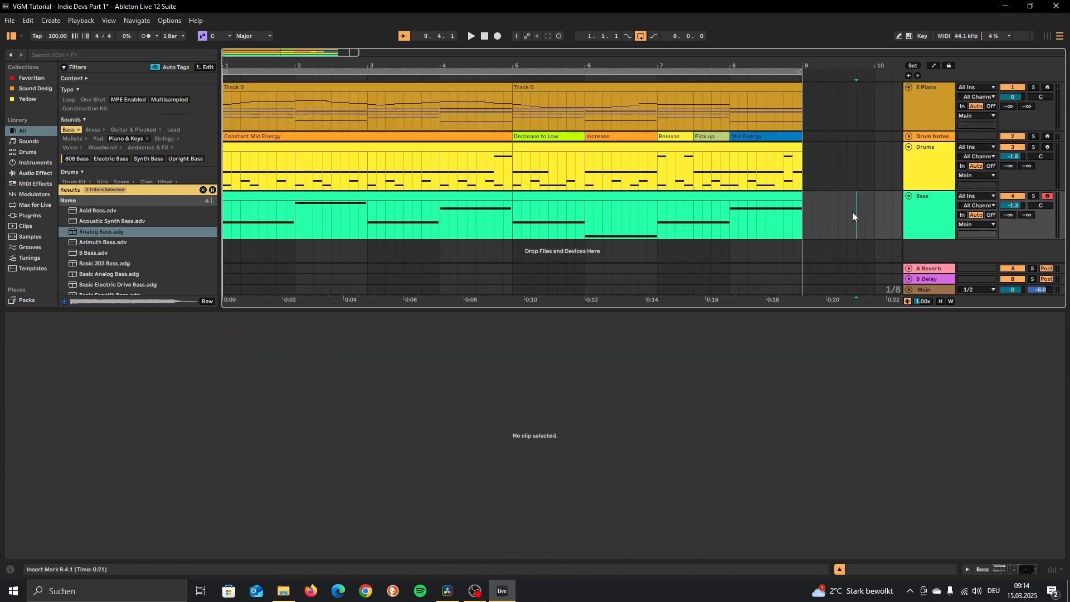
left_click(259, 195)
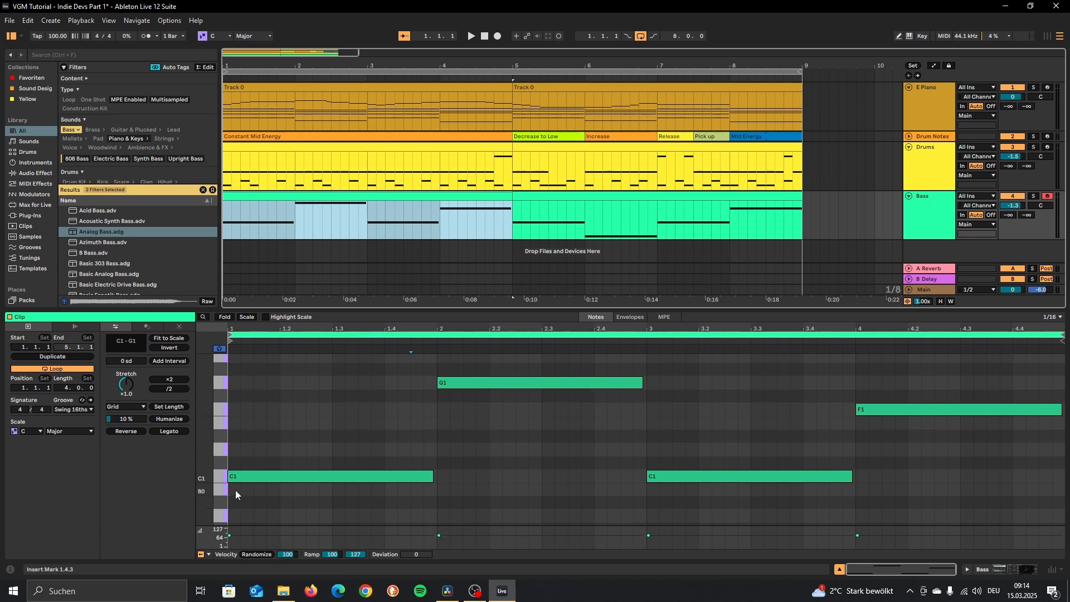
scroll(225, 473, "up", 3)
scroll(226, 473, "down", 2)
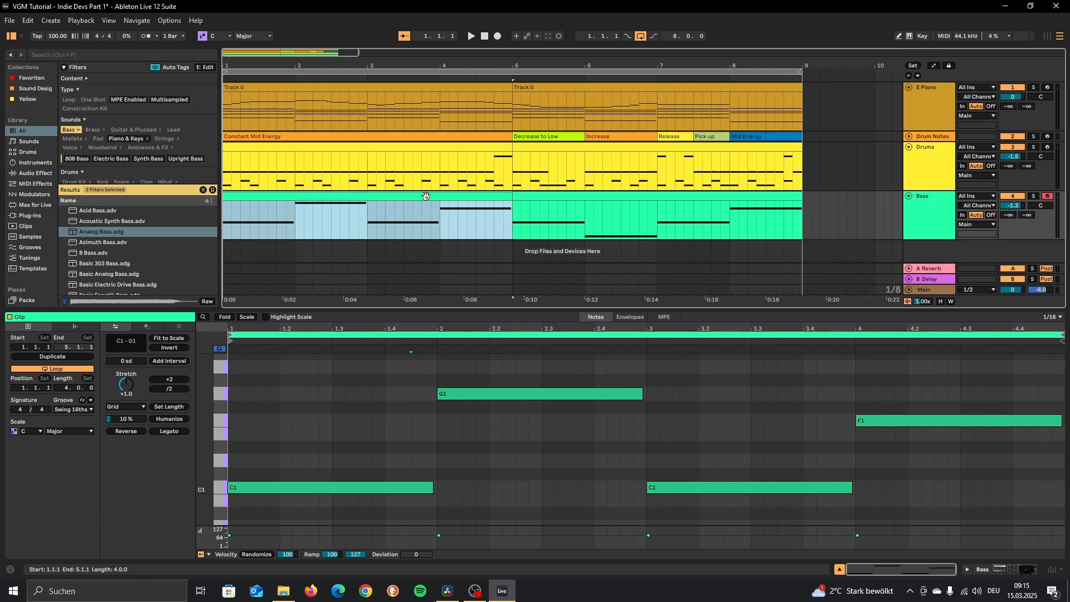
Solo the Bass track and play it from the start of its first clip
left_click(1034, 196)
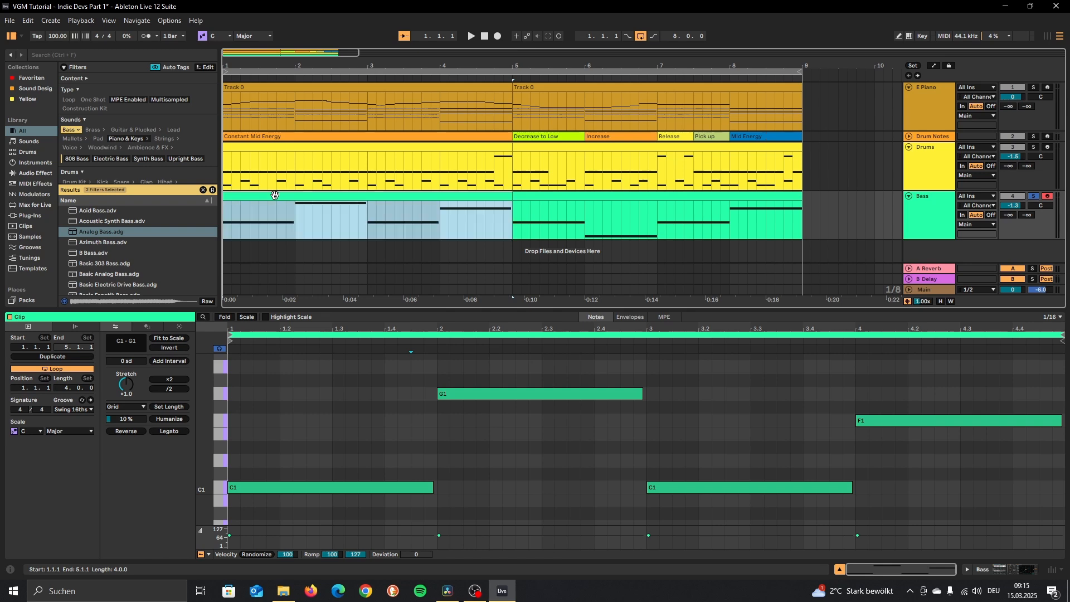
left_click(254, 196)
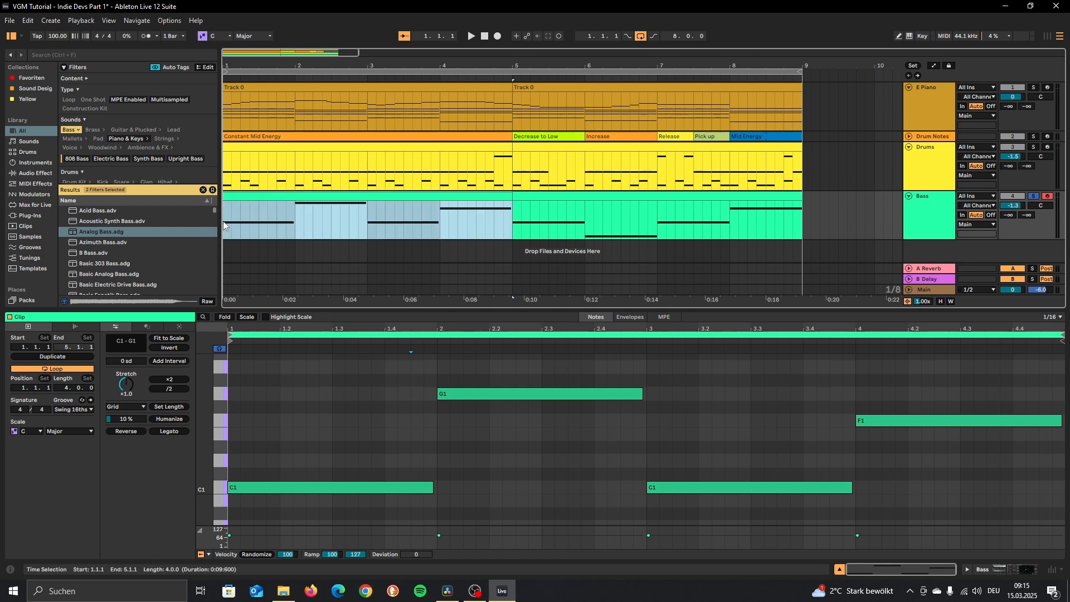
key("space")
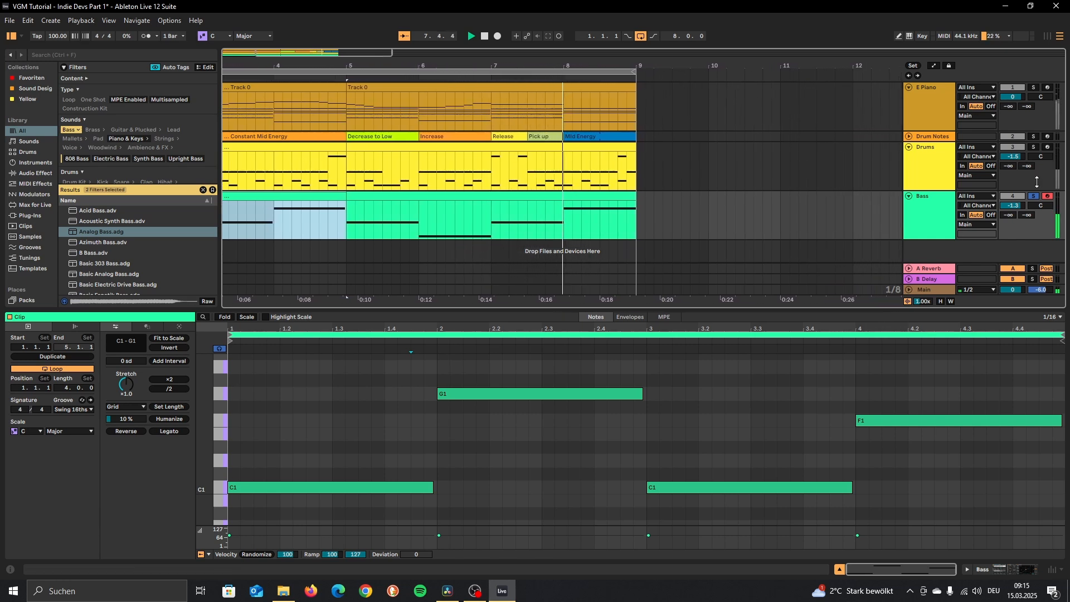
Shorten the ends of all four notes in the second Bass clip slightly to leave small gaps, and play the result
left_click(554, 197)
scroll(425, 432, "down", 1)
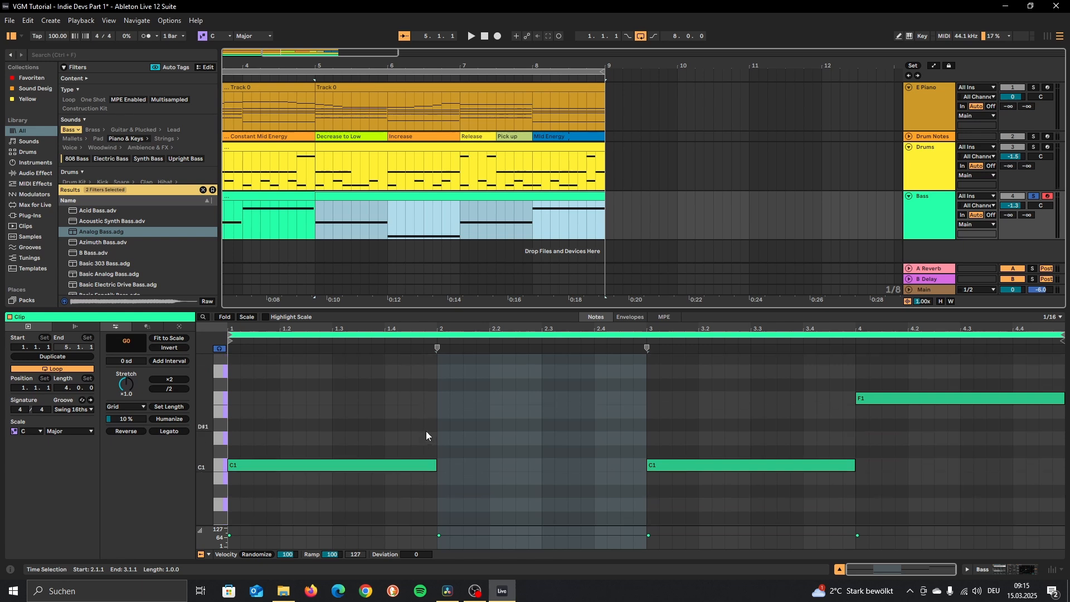
scroll(426, 434, "down", 2)
scroll(385, 377, "up", 2)
left_click_drag(358, 359, 936, 581)
left_click_drag(854, 454, 850, 454)
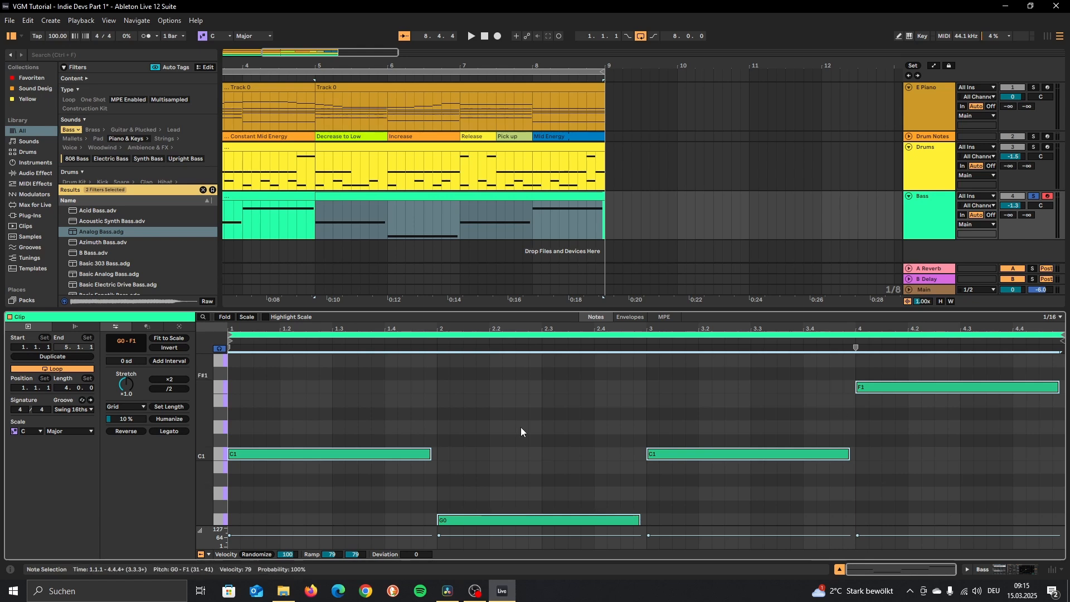
left_click(437, 453)
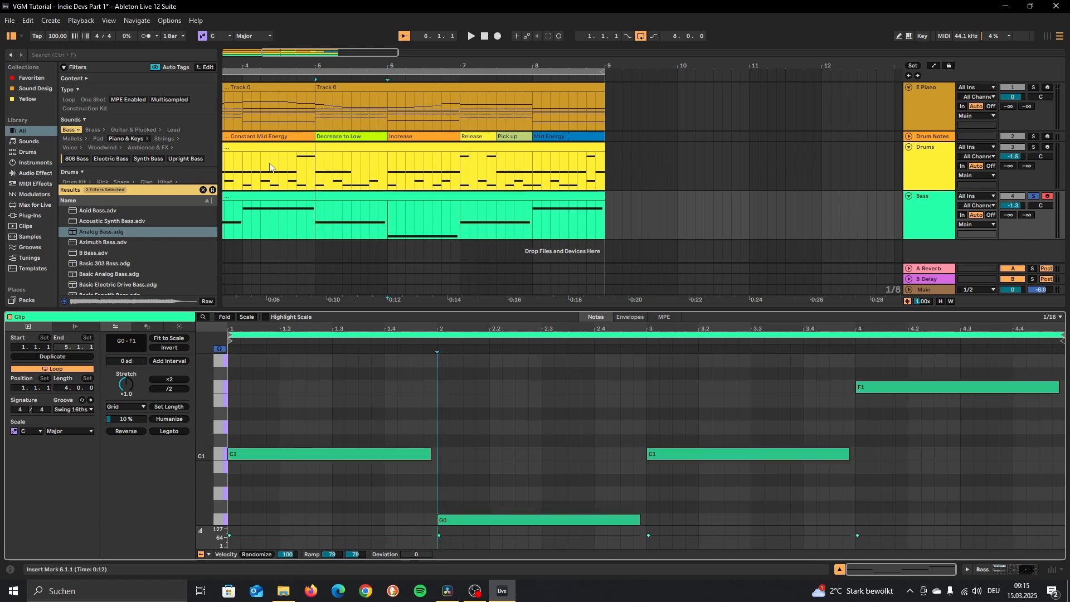
key("space")
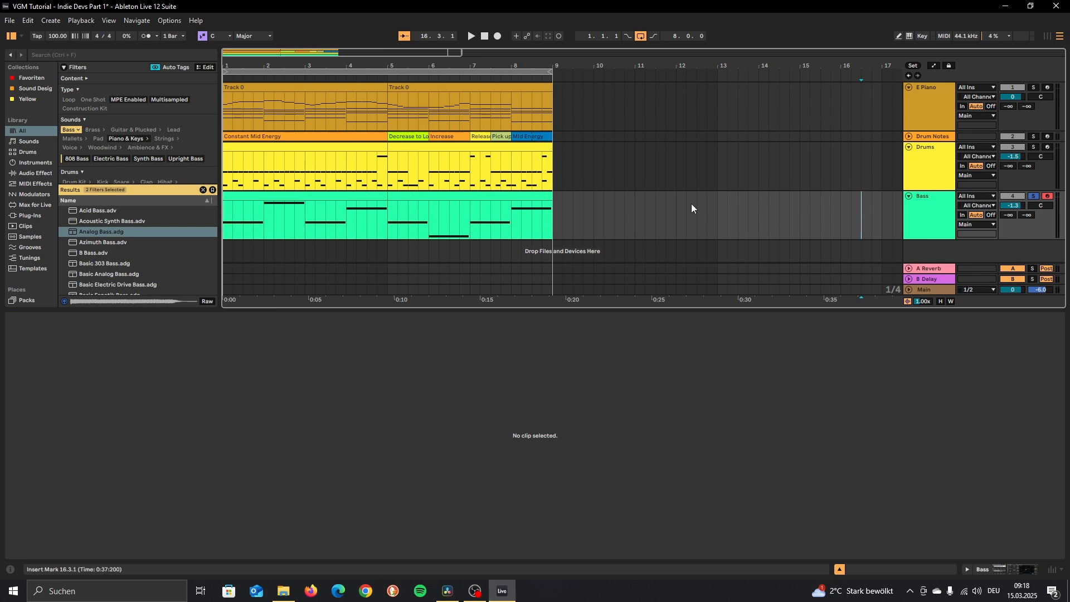
Audition the bass presets Analog Bass, Azimuth Bass, Basic Analog Bass, Basic Electric Drive Bass and Basic 303 Bass
left_click(311, 194)
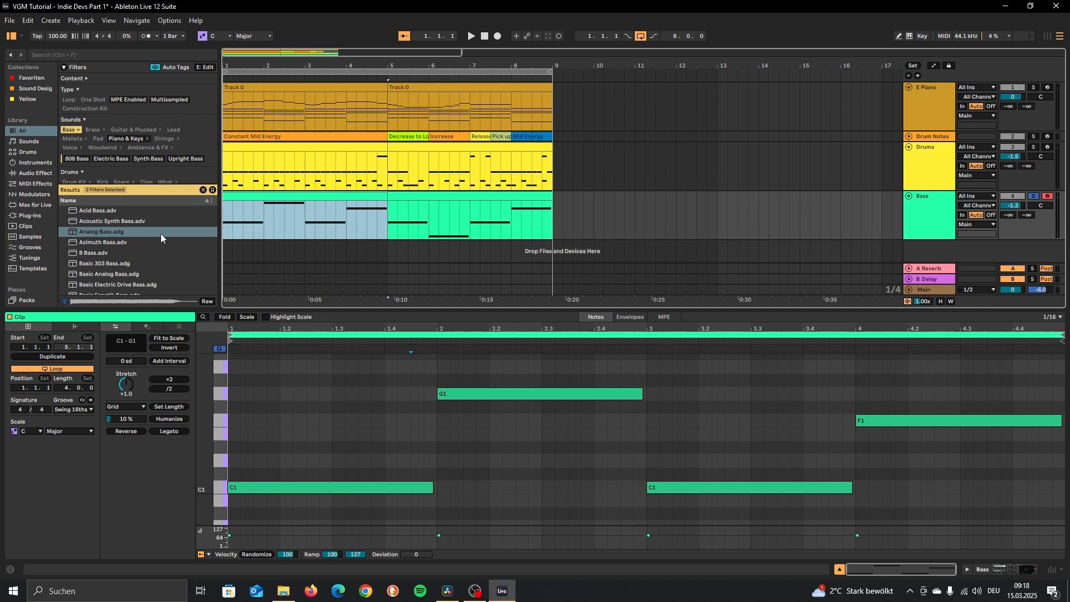
scroll(104, 257, "down", 1)
scroll(104, 258, "up", 1)
left_click(93, 233)
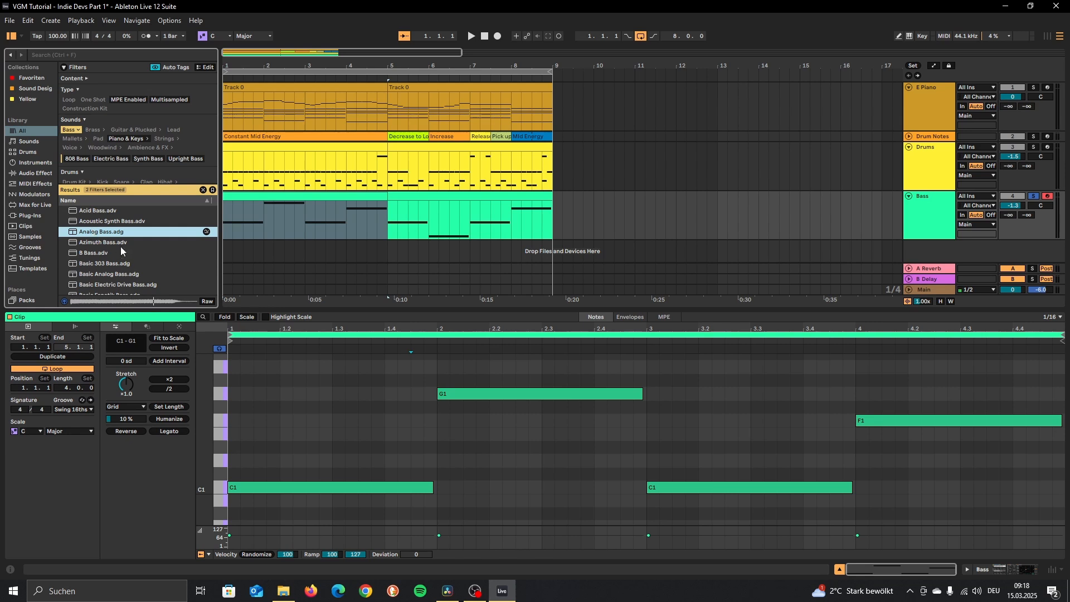
scroll(125, 255, "down", 1)
scroll(122, 251, "up", 1)
left_click(98, 241)
left_click(101, 273)
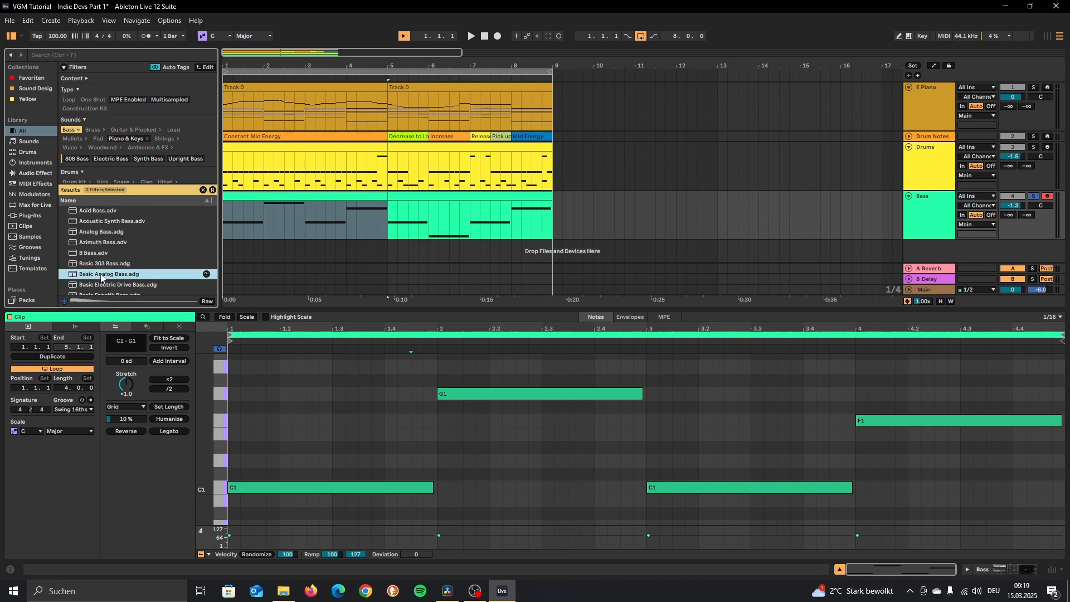
scroll(101, 272, "down", 1)
left_click(100, 252)
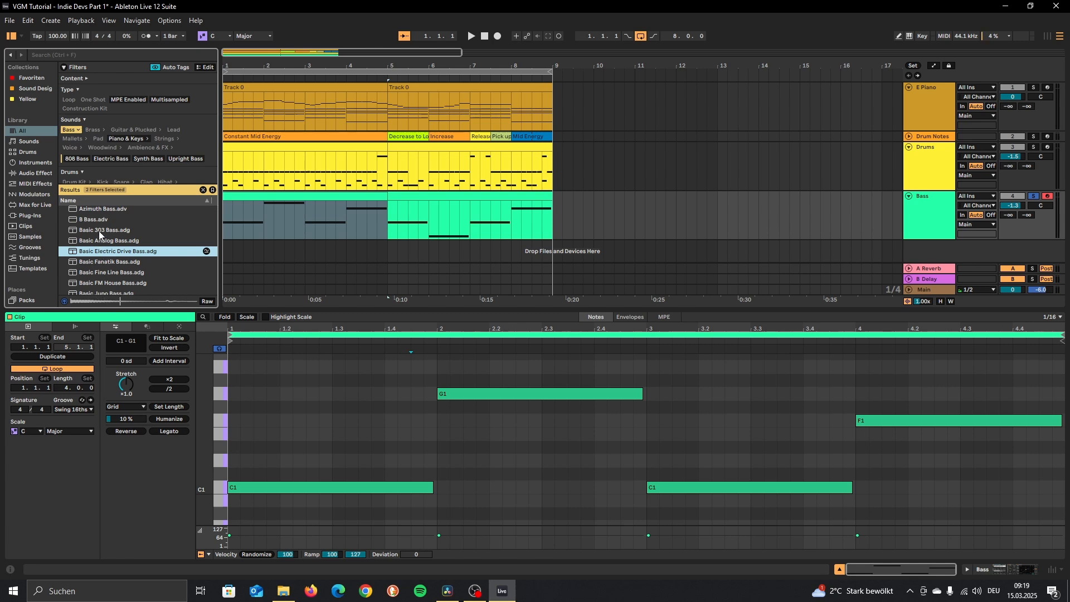
left_click(100, 230)
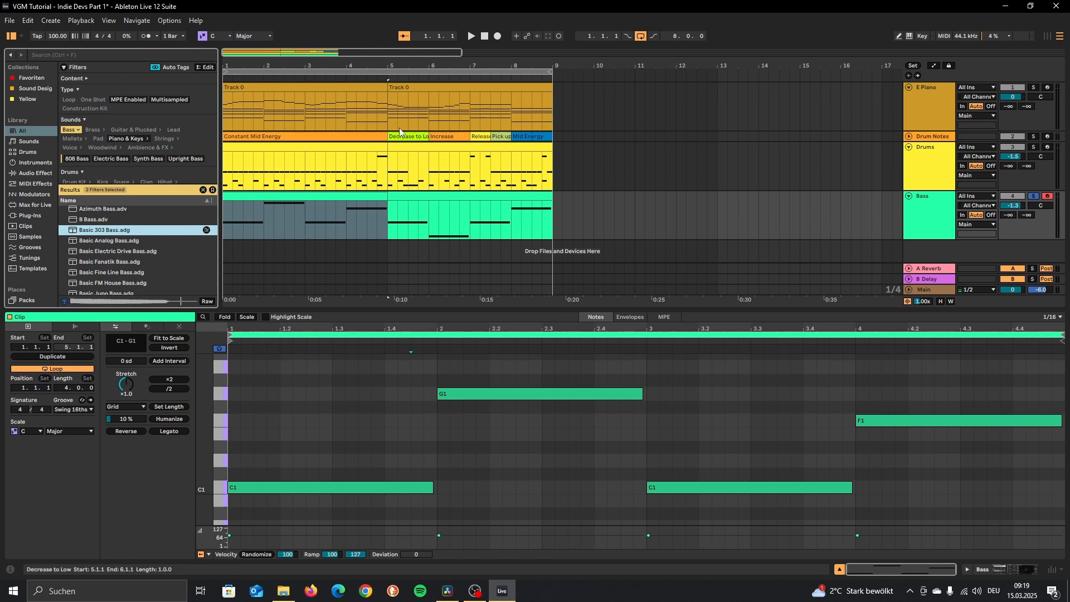
left_click(615, 222)
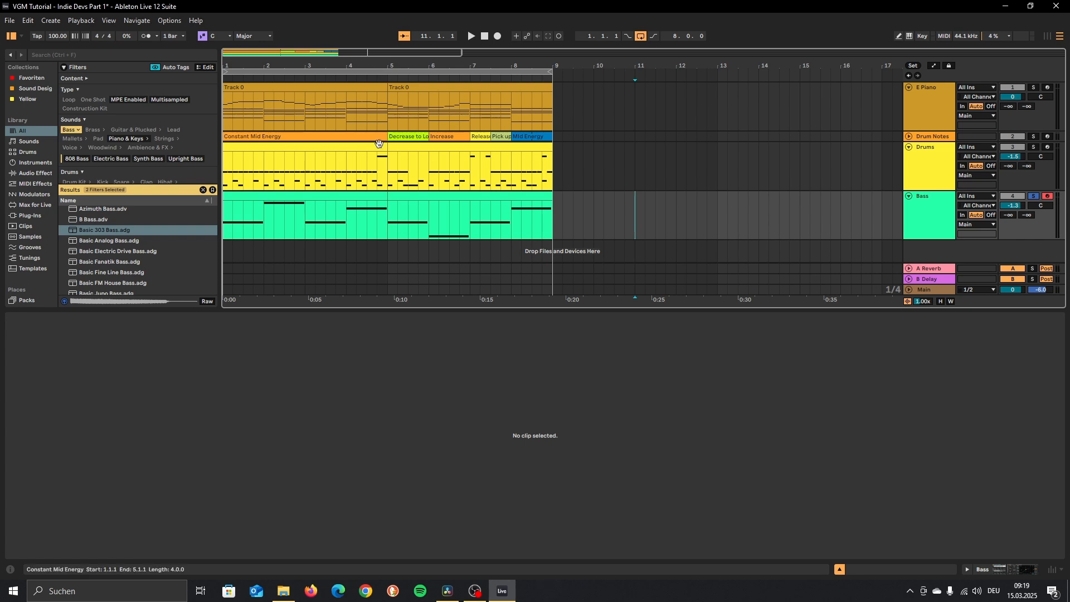
Play the arrangement from bar 1 and toggle the Bass track's mute repeatedly to compare the mix with and without bass
left_click(341, 196)
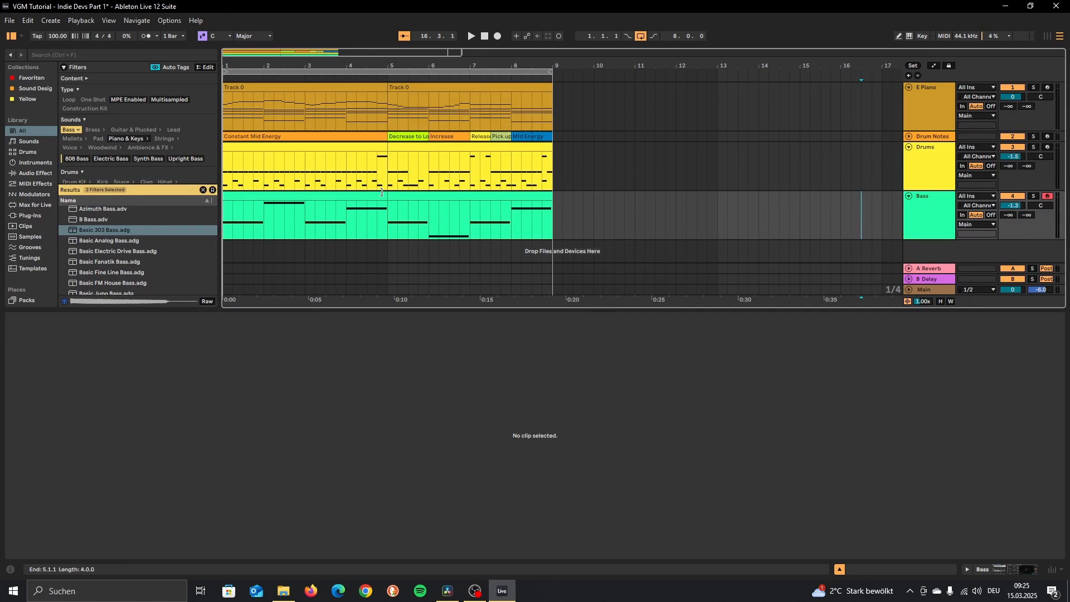
left_click(339, 195)
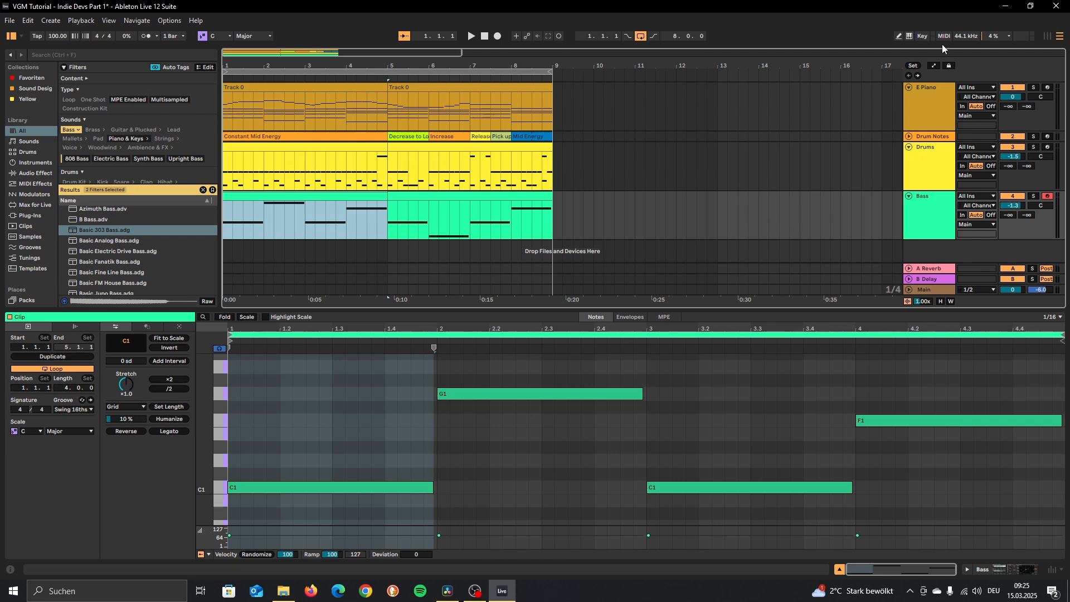
left_click(229, 87)
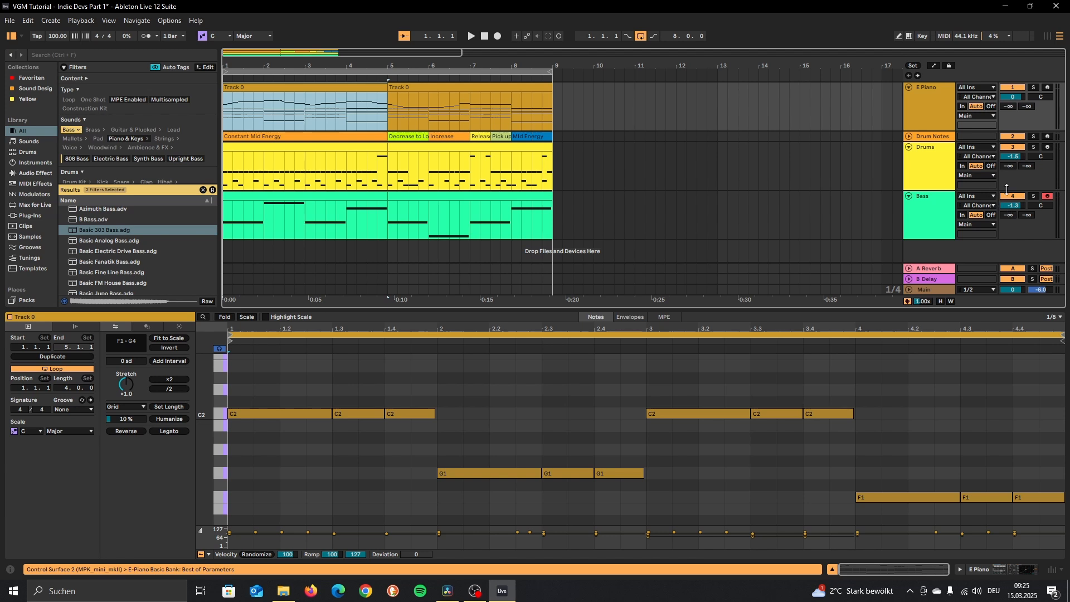
key("space")
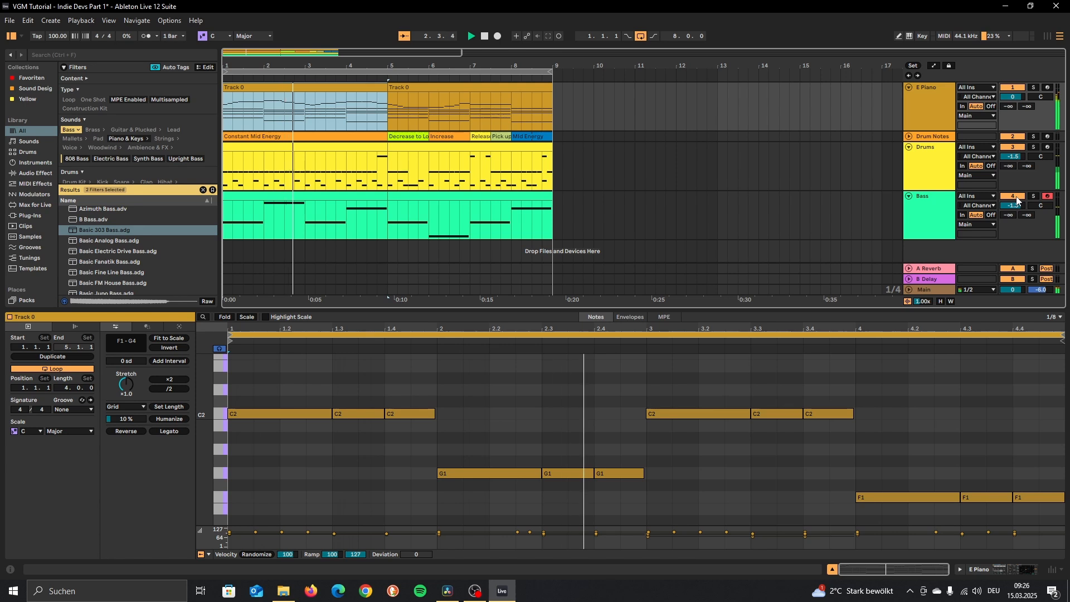
left_click(1016, 196)
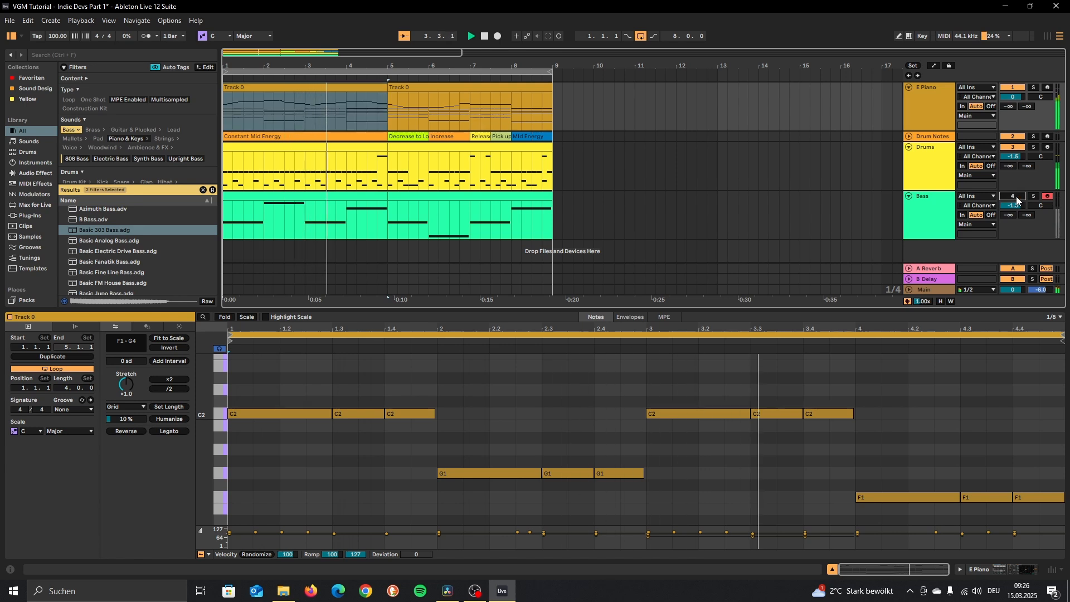
left_click(1015, 196)
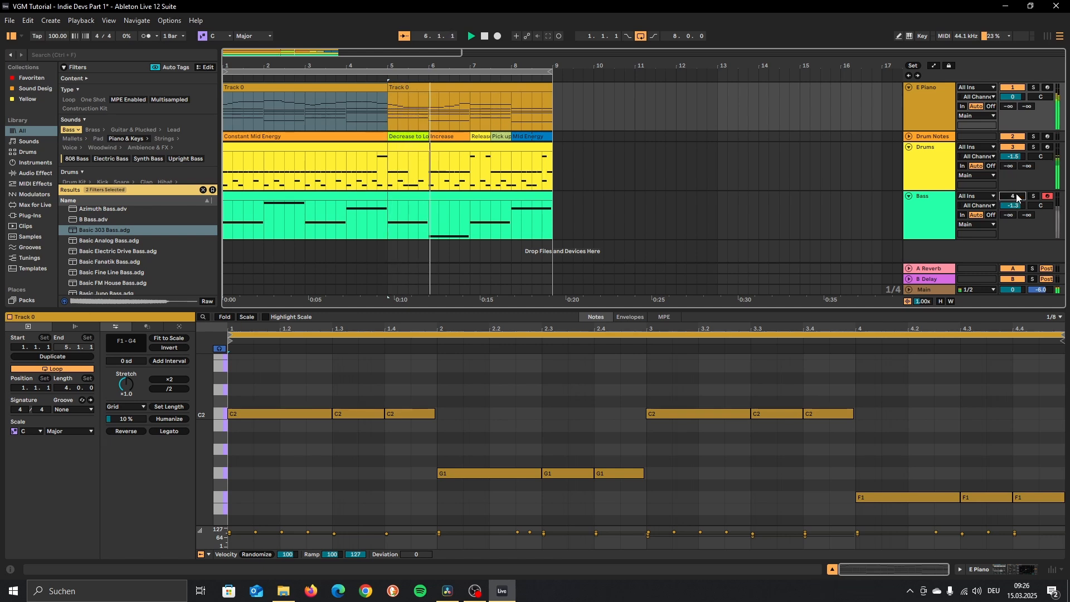
left_click(1016, 196)
left_click(1015, 196)
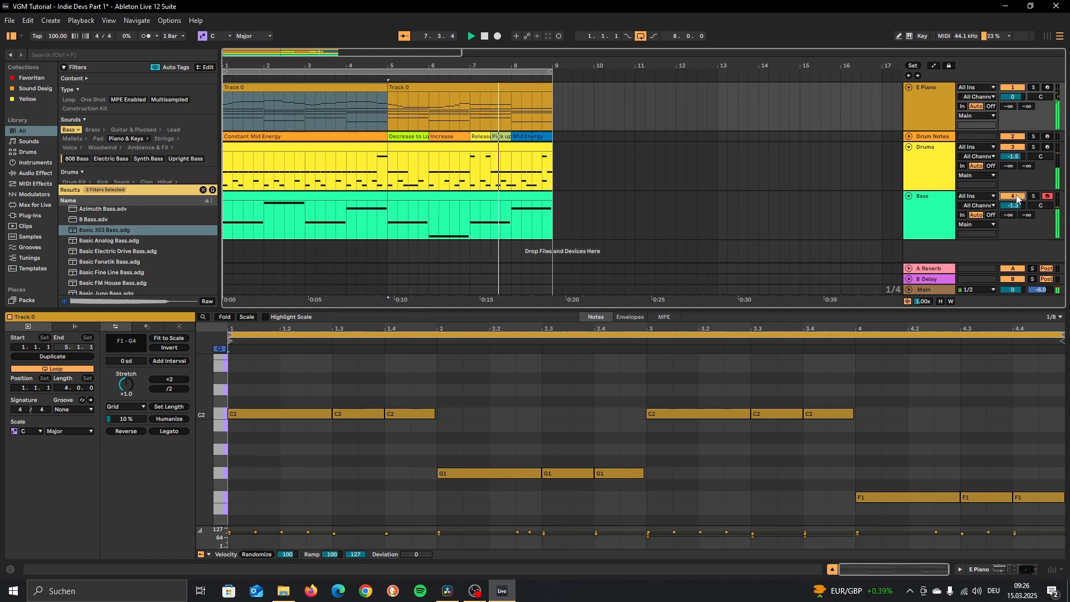
left_click(1016, 196)
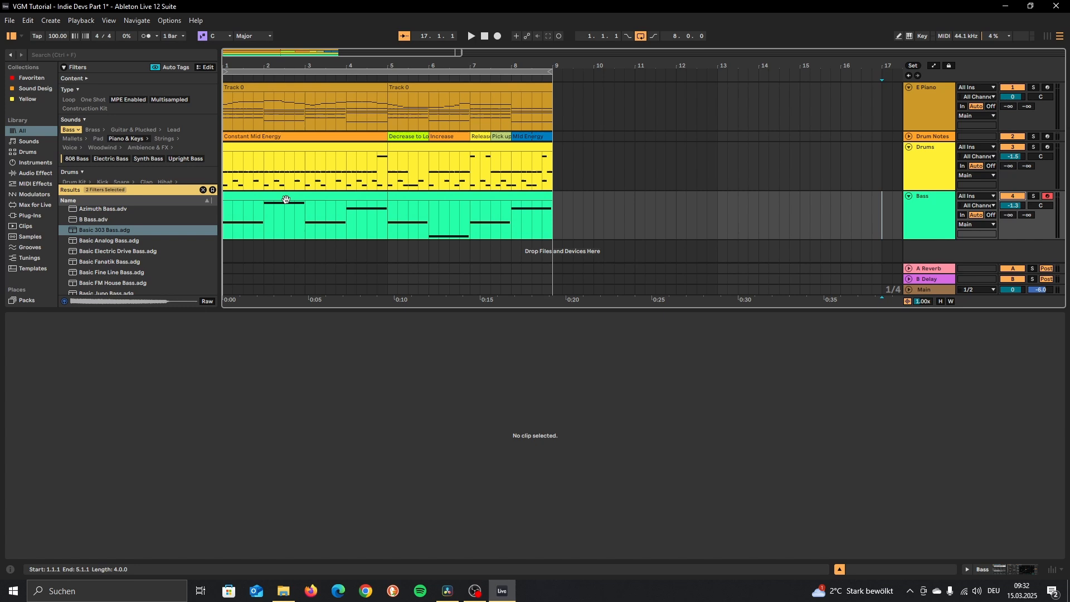
Copy all Bassdrum notes from the first Drums clip and paste them at the start of the first Bass clip
left_click(286, 200)
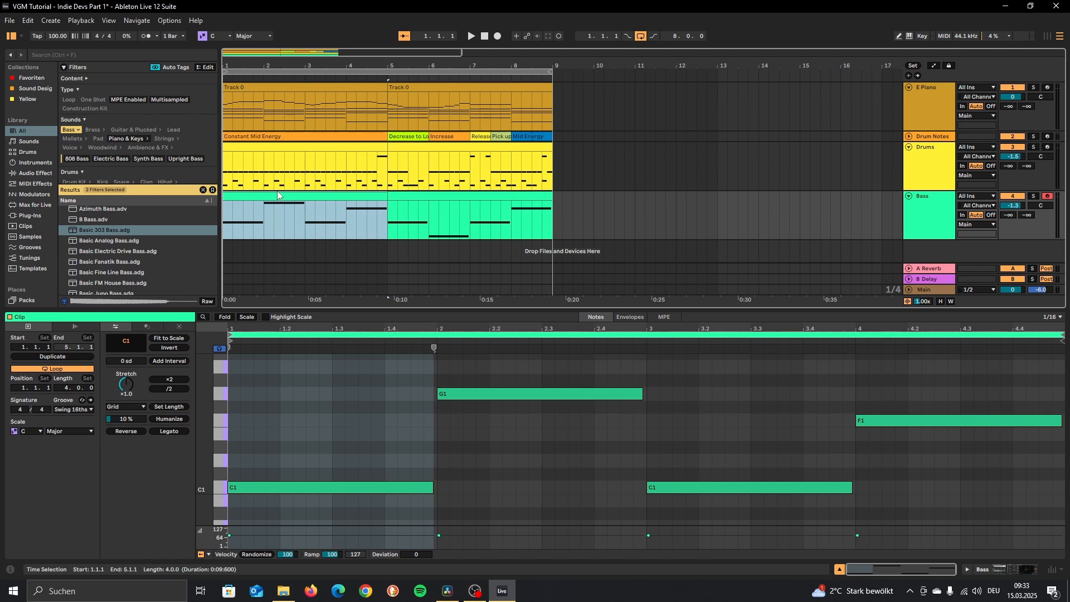
left_click(265, 151)
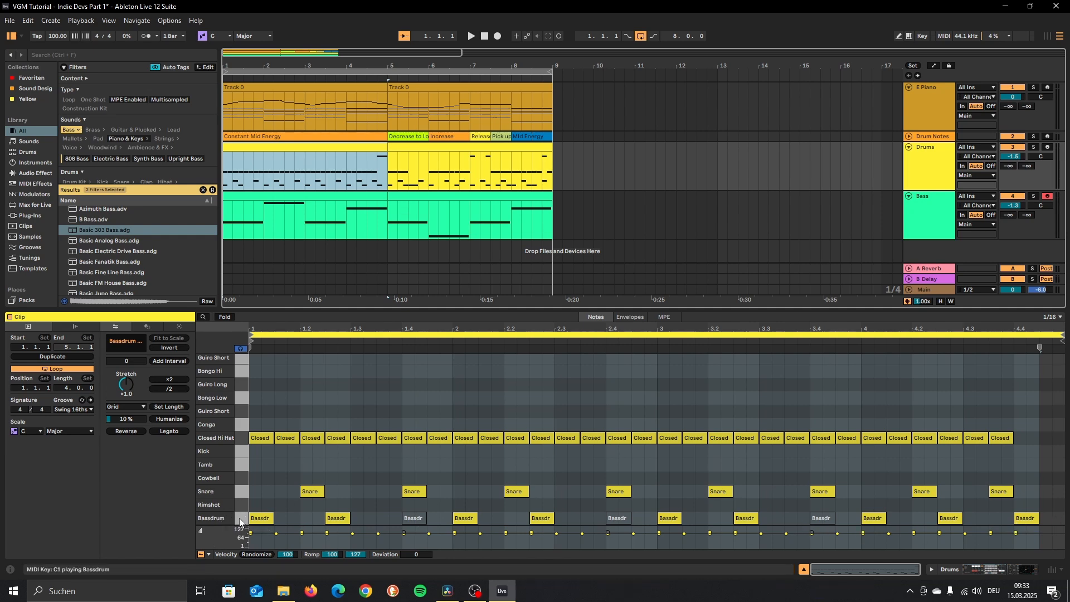
left_click(239, 518)
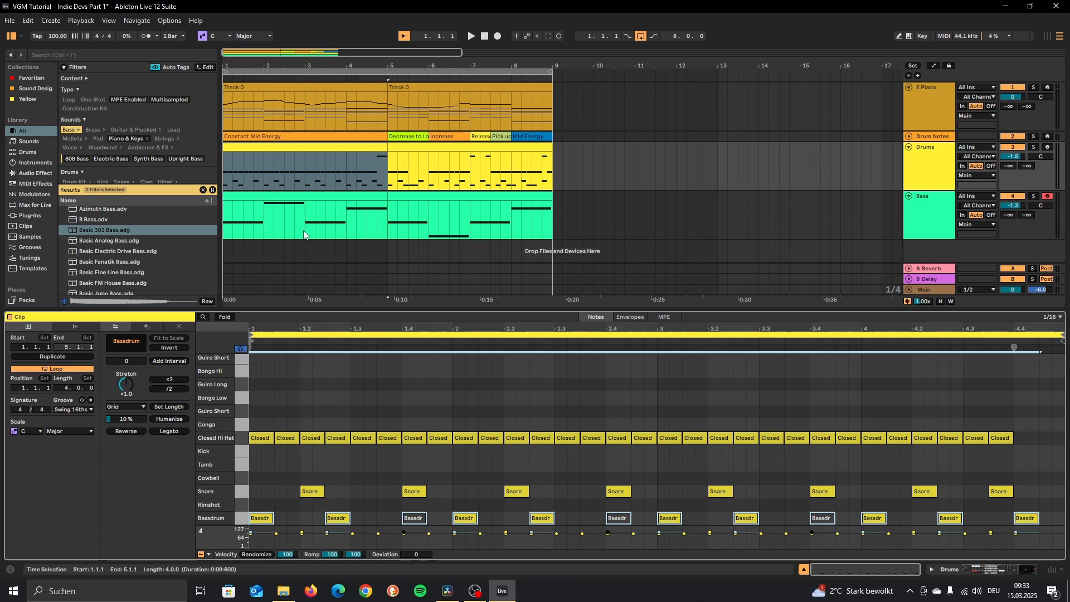
left_click(267, 197)
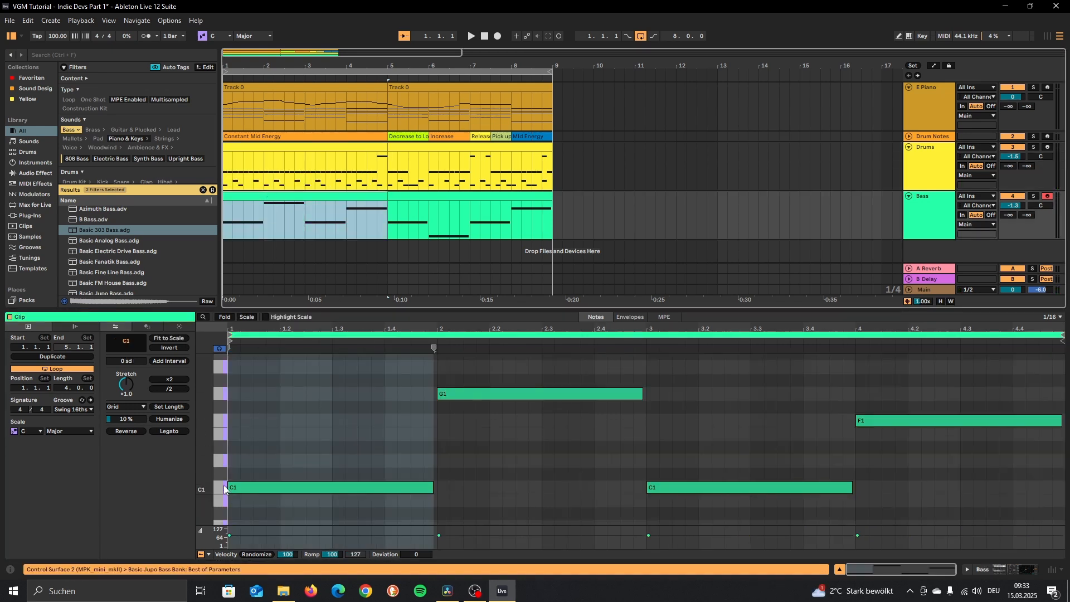
left_click(231, 471)
key("ctrl+v")
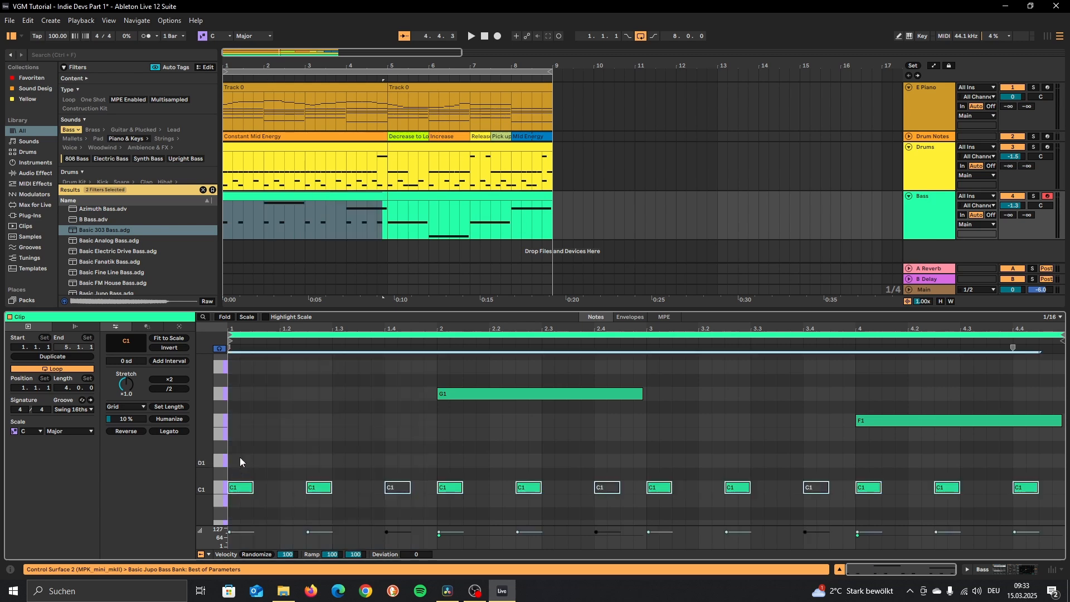
Delete the three deactivated C1 notes at beats 1.4, 2.4 and 3.4 from the first Bass clip
double_click(398, 488)
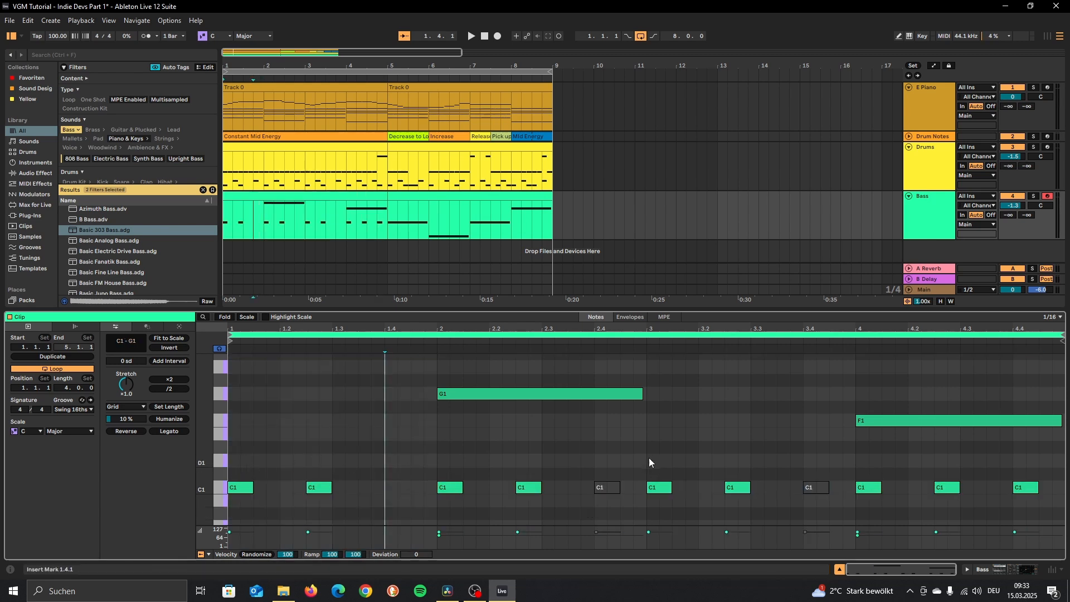
double_click(607, 487)
double_click(813, 487)
Move the two C1 notes in bar 2 up to G1 and the three C1 notes in bar 4 up to F1
left_click_drag(442, 453, 524, 498)
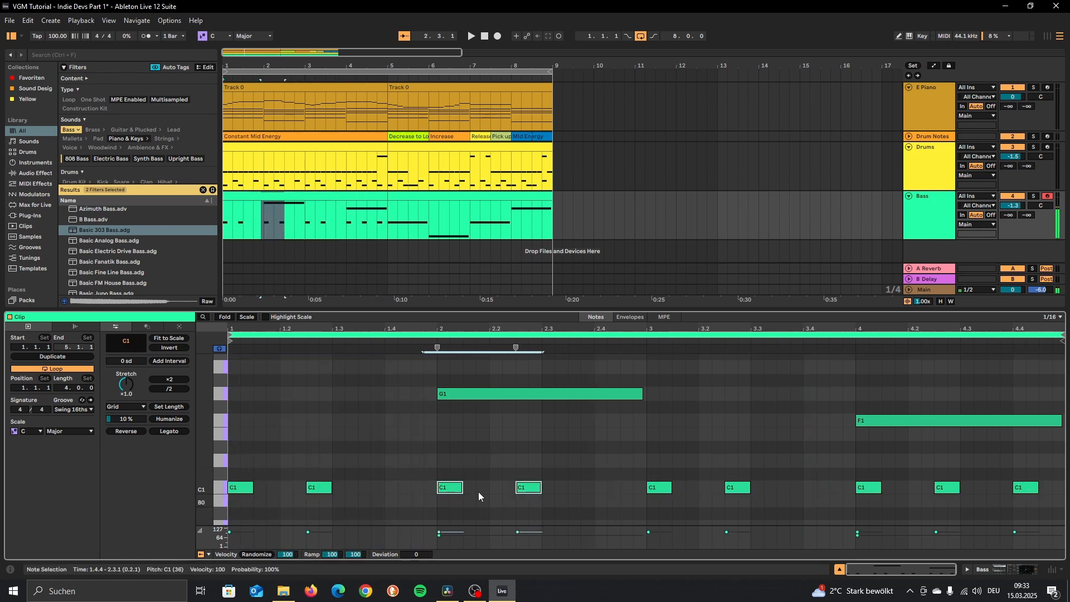
left_click_drag(450, 481, 451, 390)
left_click_drag(847, 453, 957, 514)
left_click(1026, 488, "shift")
left_click_drag(877, 488, 877, 422)
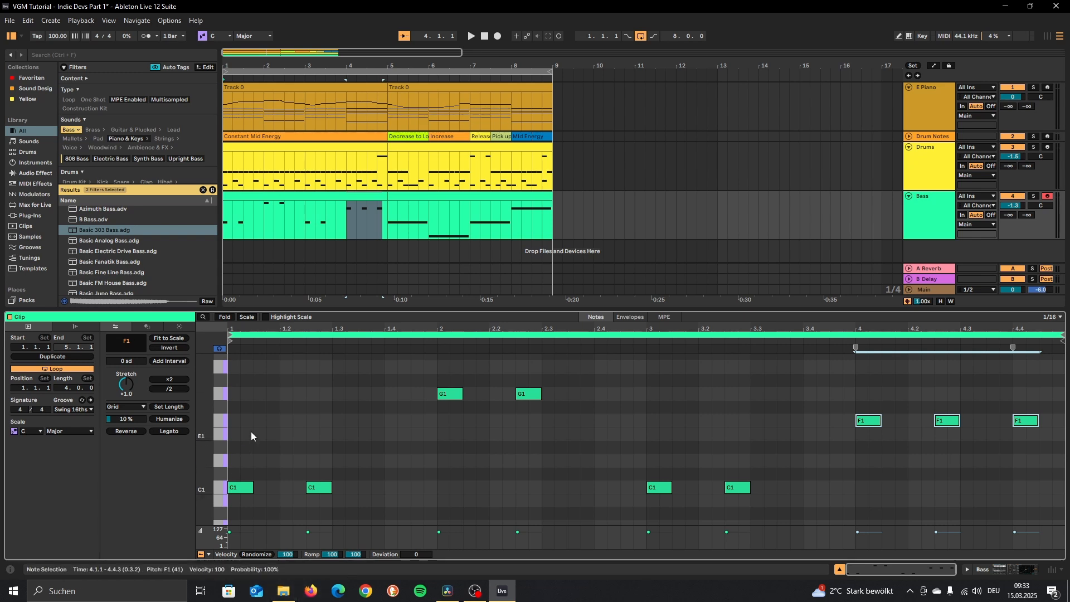
Lengthen all notes in the first Bass clip together until each one reaches the start of the following note
key("ctrl+a")
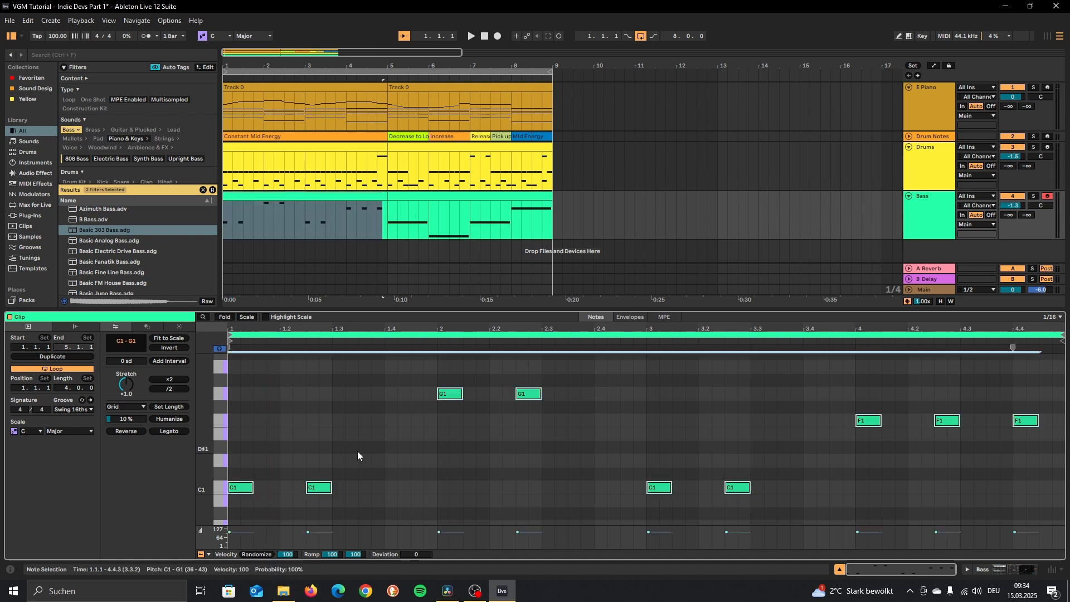
left_click_drag(331, 487, 437, 495)
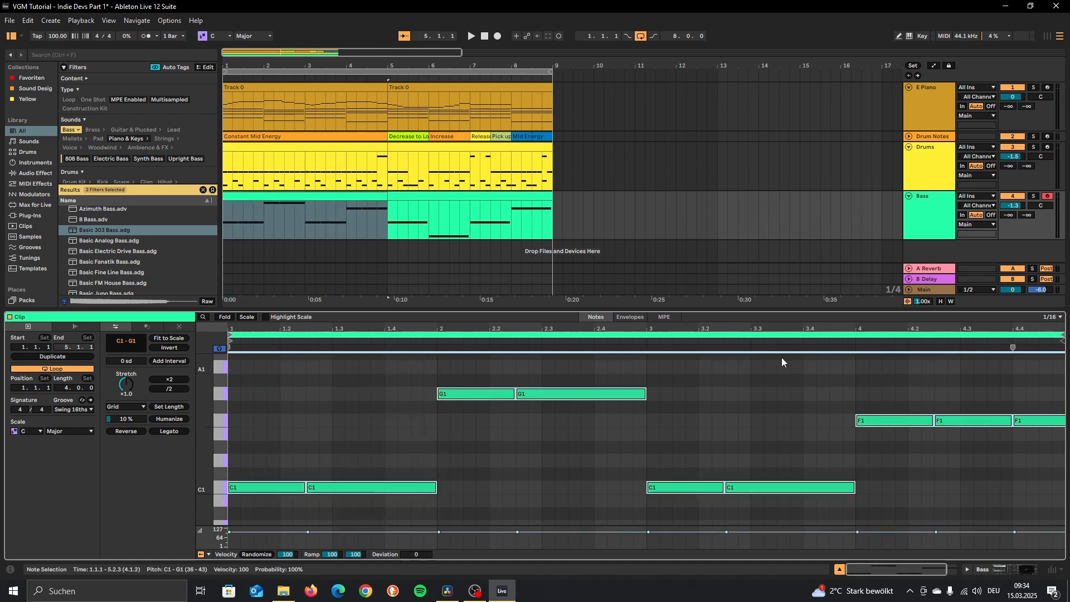
Shorten all notes in the first Bass clip together by about a sixteenth to leave gaps between them
left_click(220, 421)
key("ctrl+a")
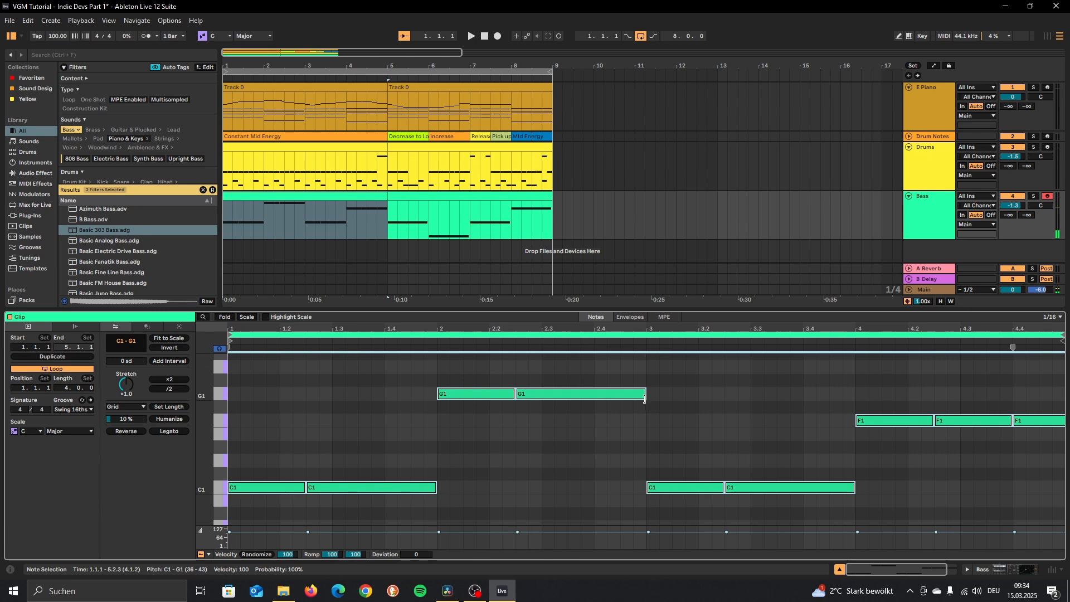
left_click_drag(645, 395, 617, 395)
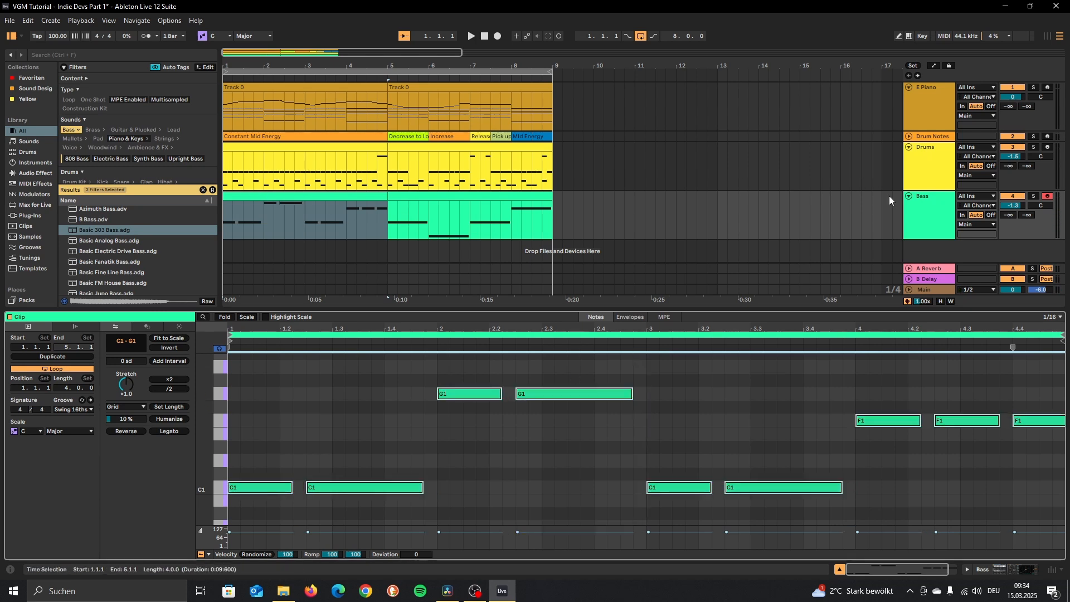
Play the track from the start of the first Bass clip to check the shortened bass notes
left_click(239, 197)
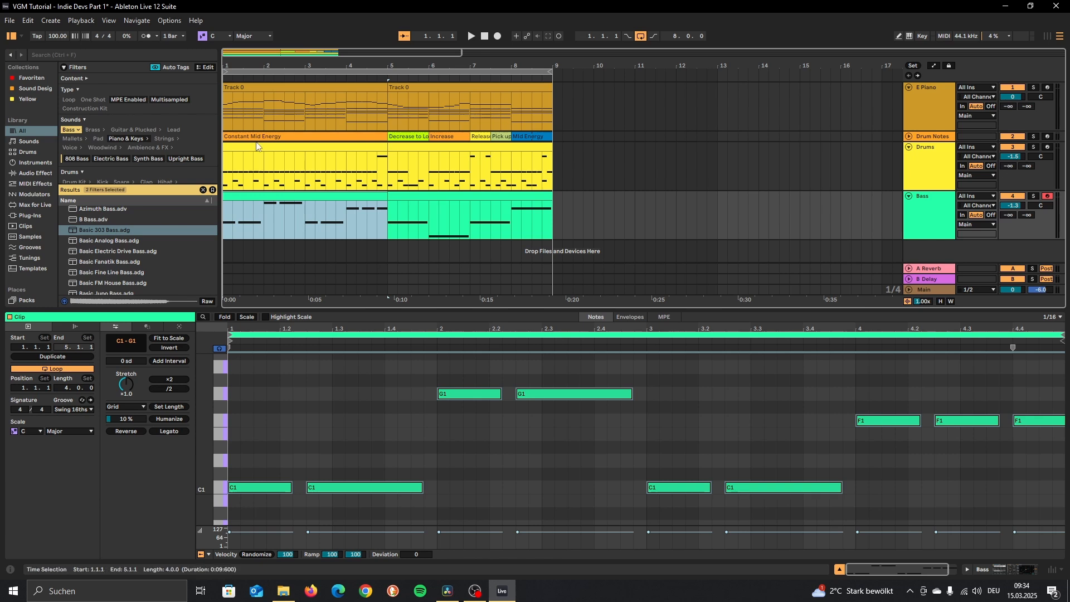
key("space")
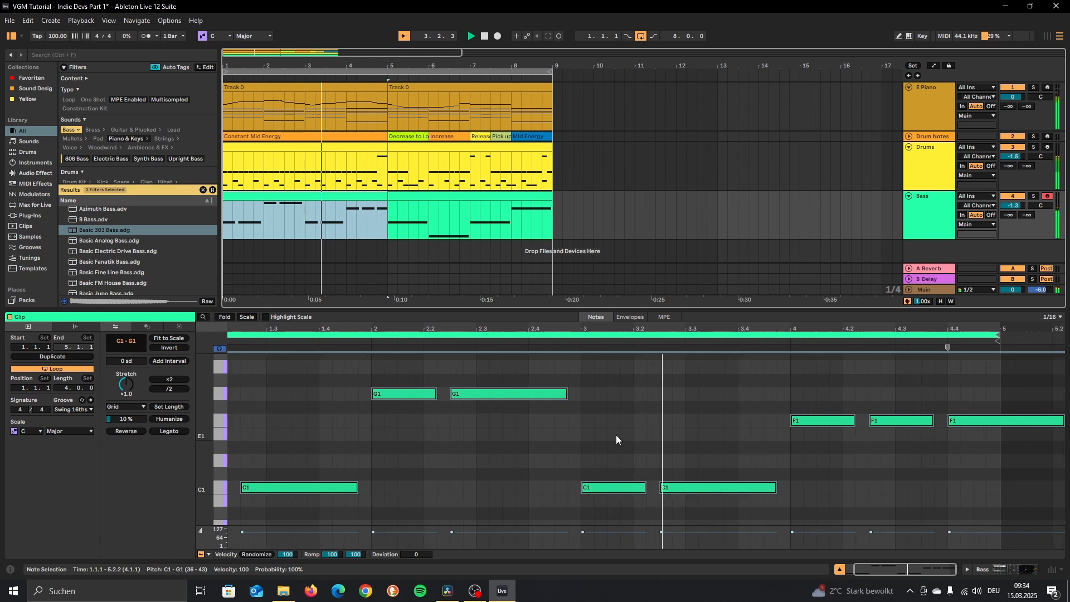
left_click(1013, 196)
key("space")
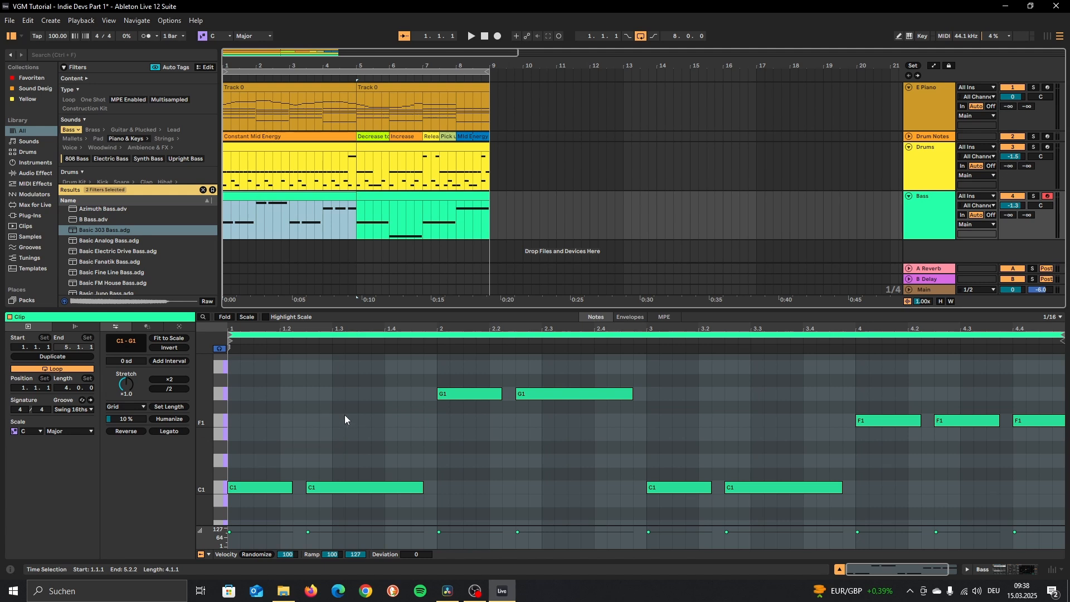
Compare the Bassdrum rhythm in the first Drums clip with the notes in the first Bass clip
left_click(322, 146)
left_click(242, 517)
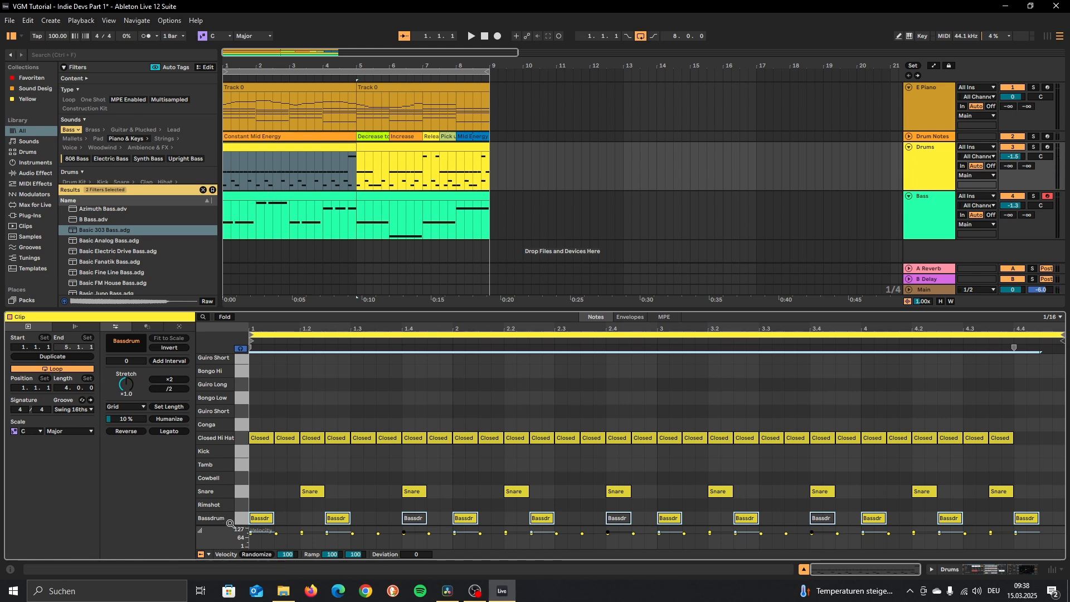
left_click(271, 211)
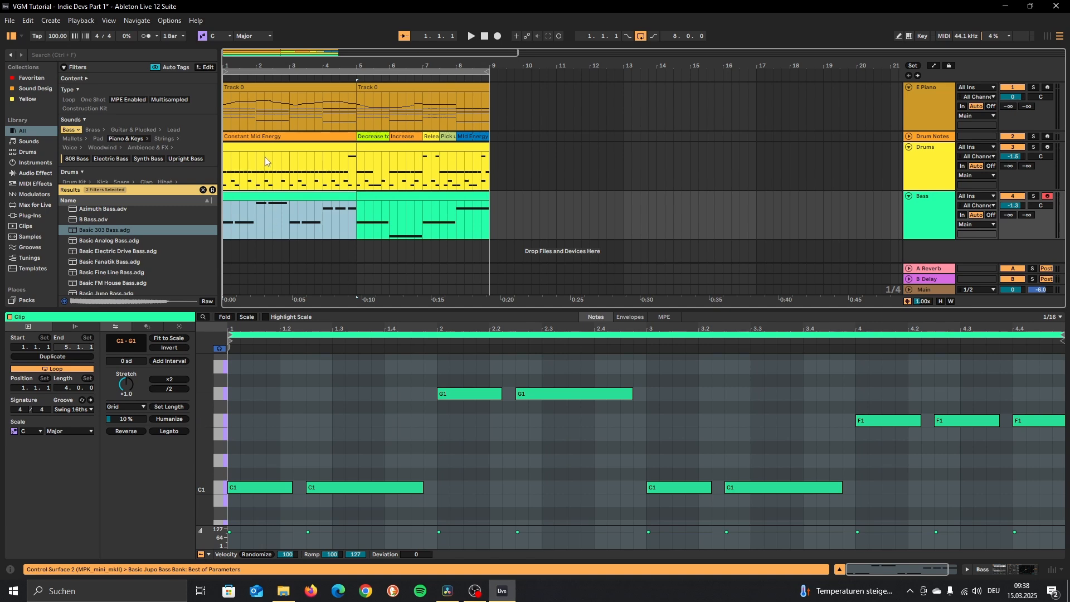
left_click(248, 155)
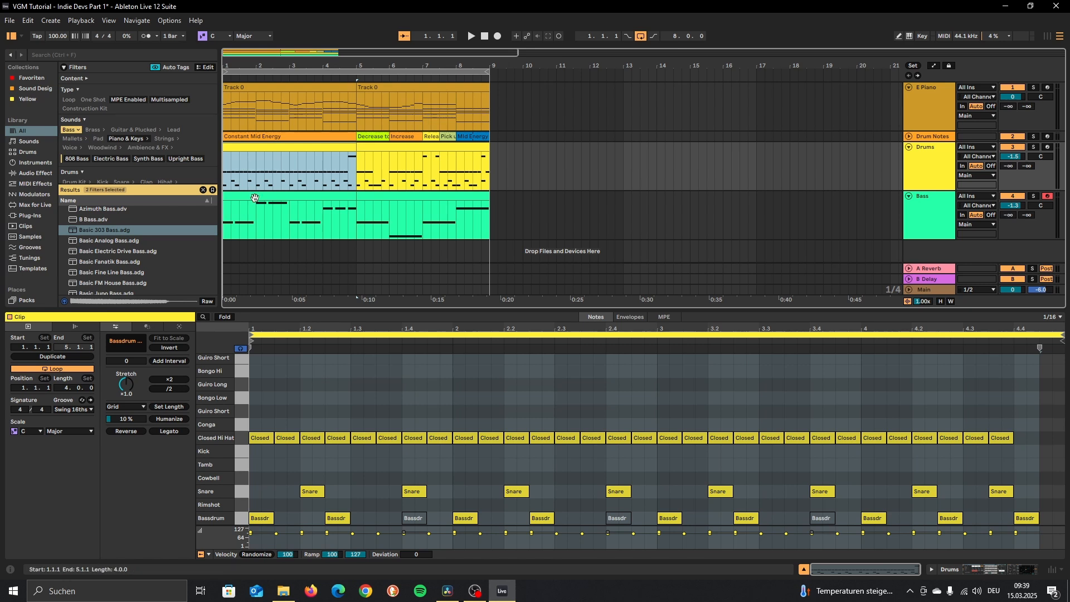
left_click(335, 220)
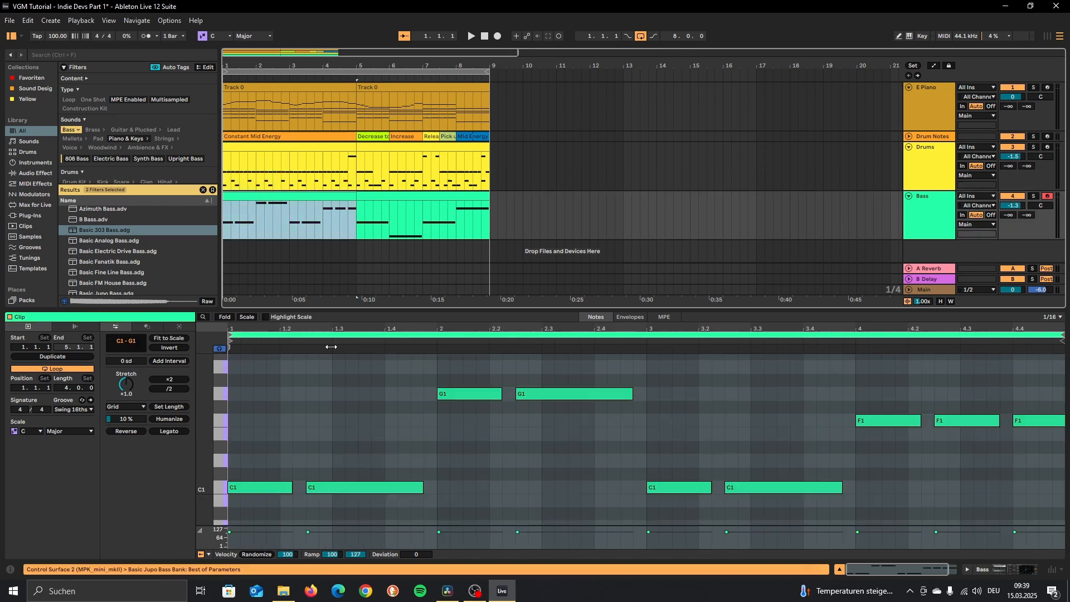
left_click(332, 456)
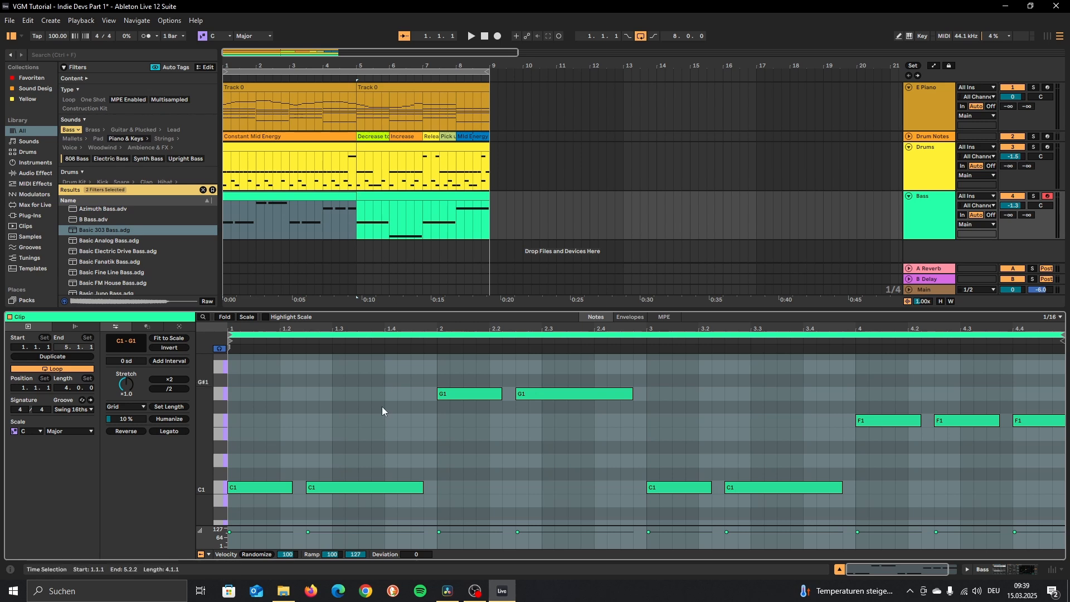
Split the second C1 note in bar 1 at beat 1.3 and shorten the part before the split slightly
left_click(244, 197)
key("space")
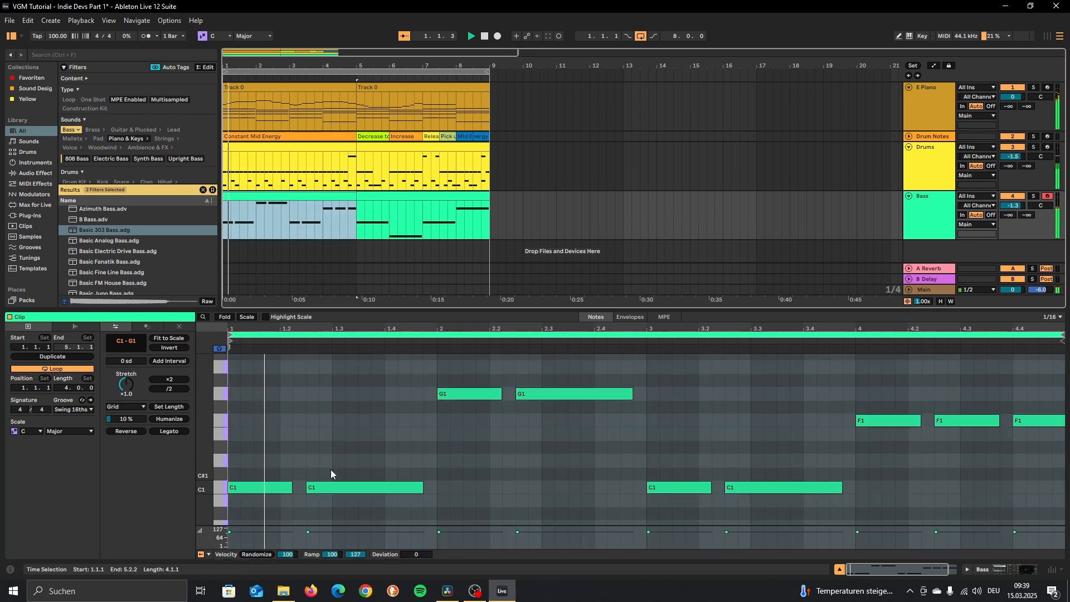
left_click(329, 474)
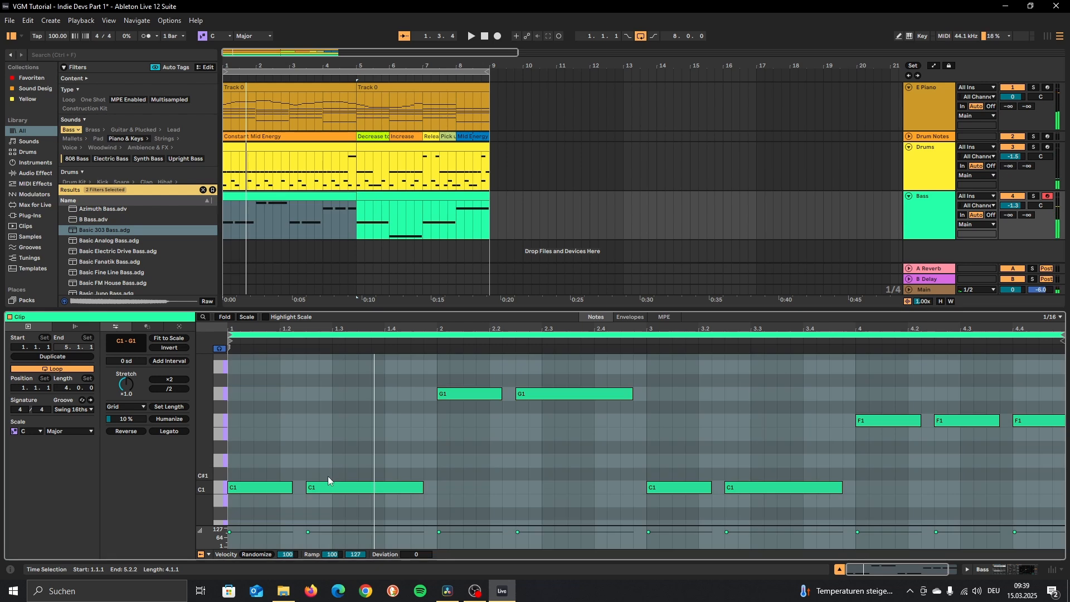
left_click(334, 469)
key("ctrl+e")
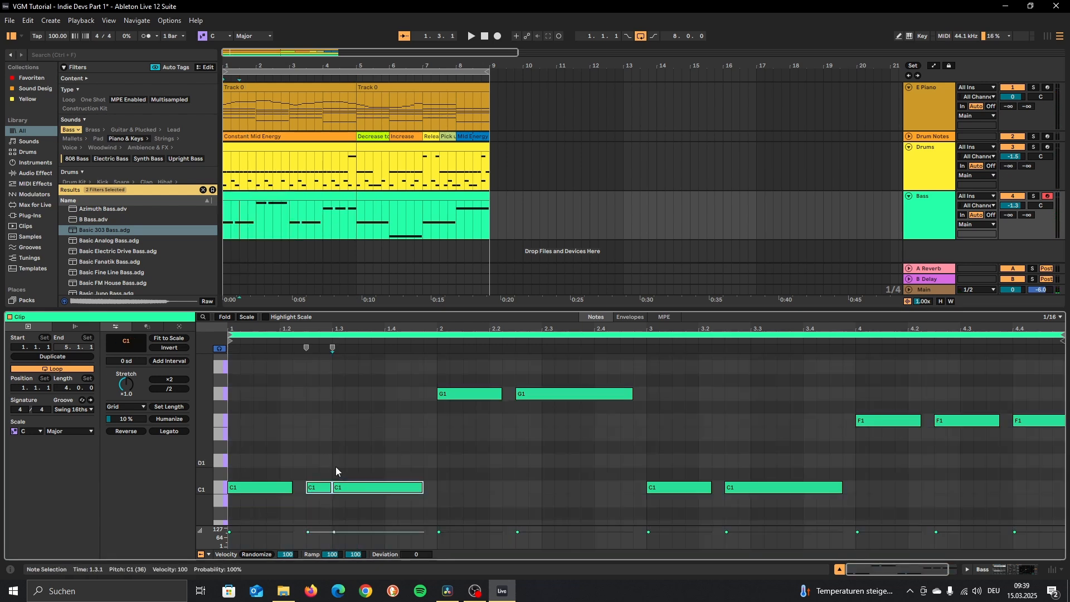
left_click(384, 461)
key("space")
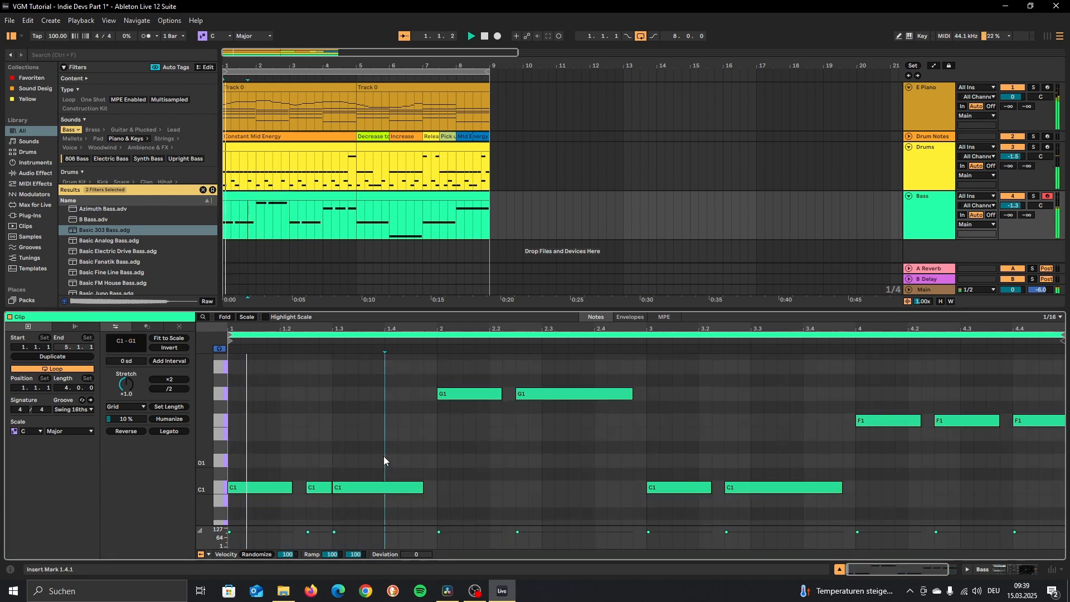
left_click_drag(323, 465, 327, 487)
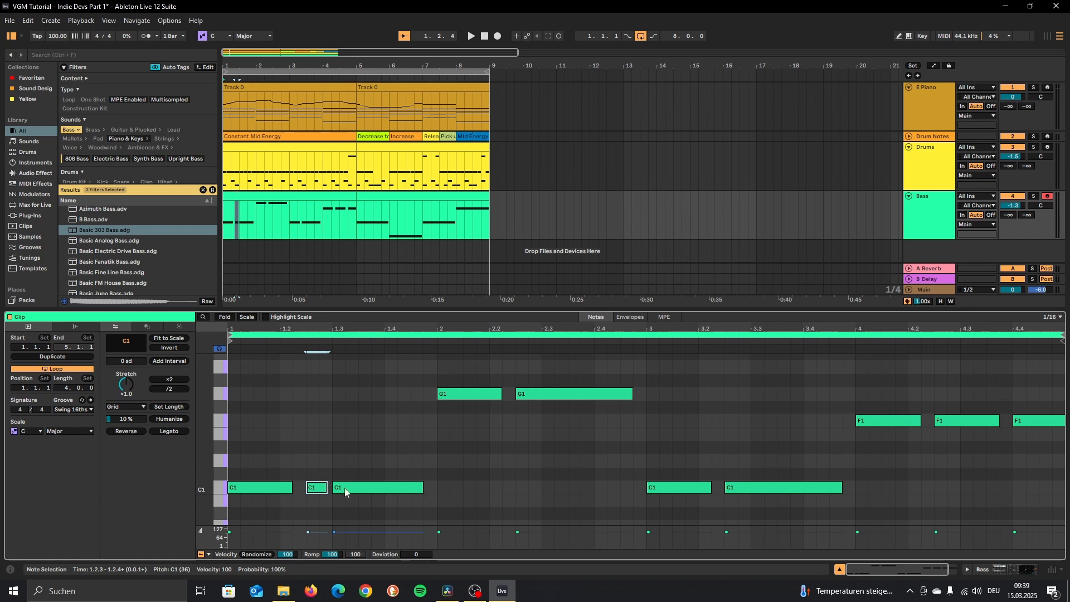
Split the C1 note at beat 1.4, leaving a small gap before the new note and extending it almost to bar 2
left_click(241, 198)
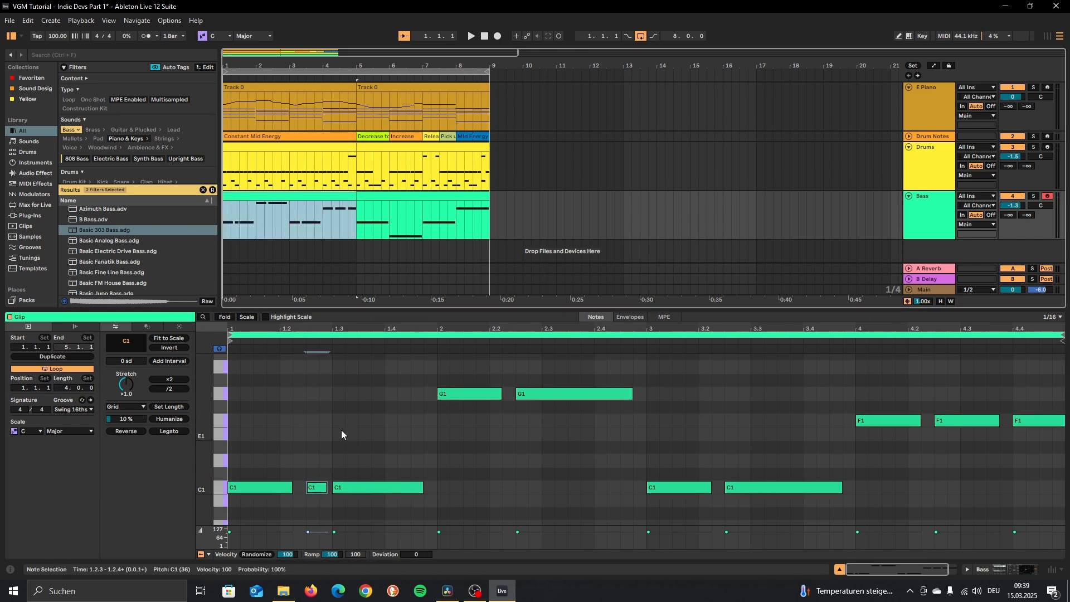
key("space")
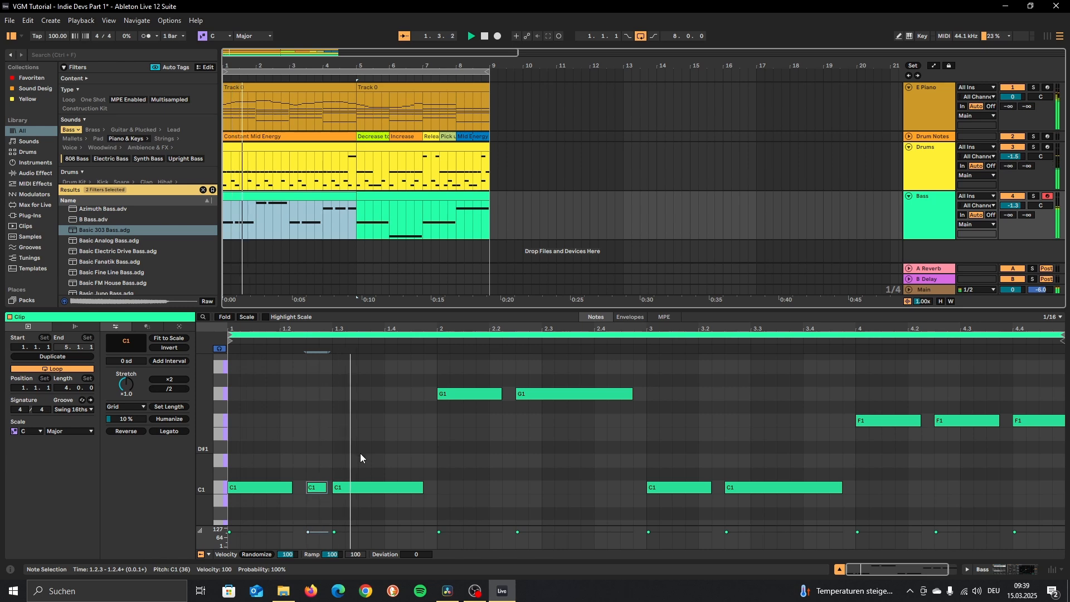
left_click(386, 464)
key("ctrl+e")
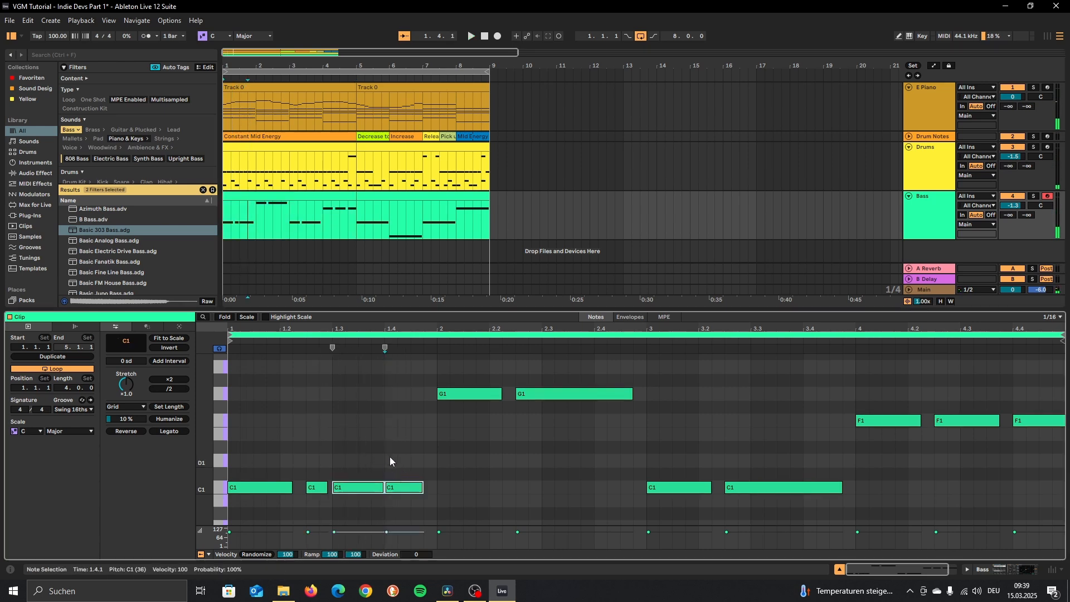
left_click_drag(384, 487, 432, 487)
left_click(386, 470)
Split the second G1 note in bar 2 at beats 2.3 and 2.4 and shorten the resulting notes slightly
key("space")
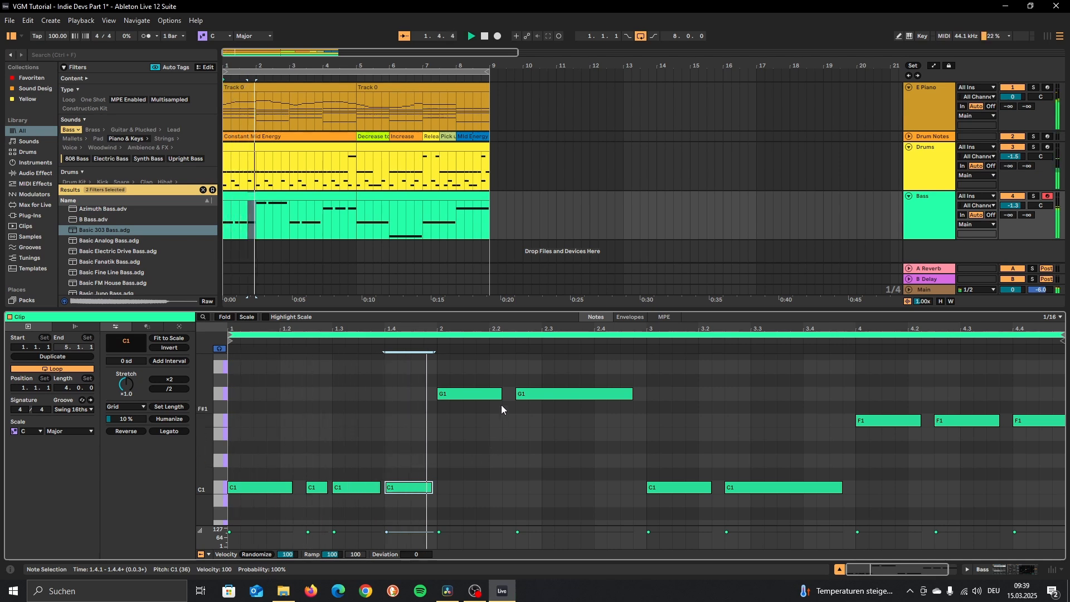
key("space")
left_click(539, 376)
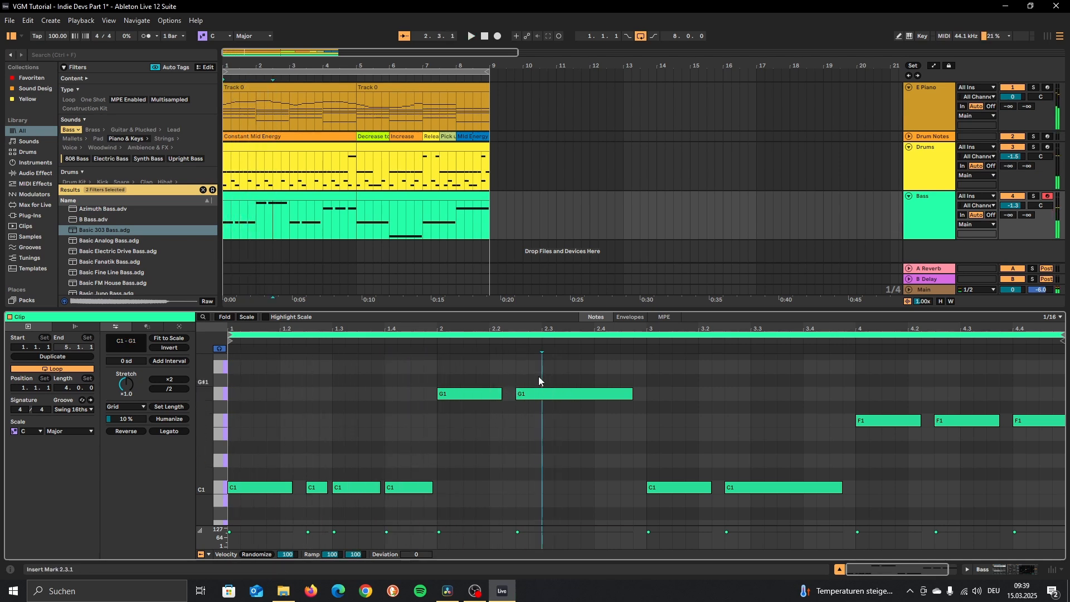
key("ctrl+e")
left_click(594, 376)
key("ctrl+e")
left_click_drag(578, 373, 608, 394)
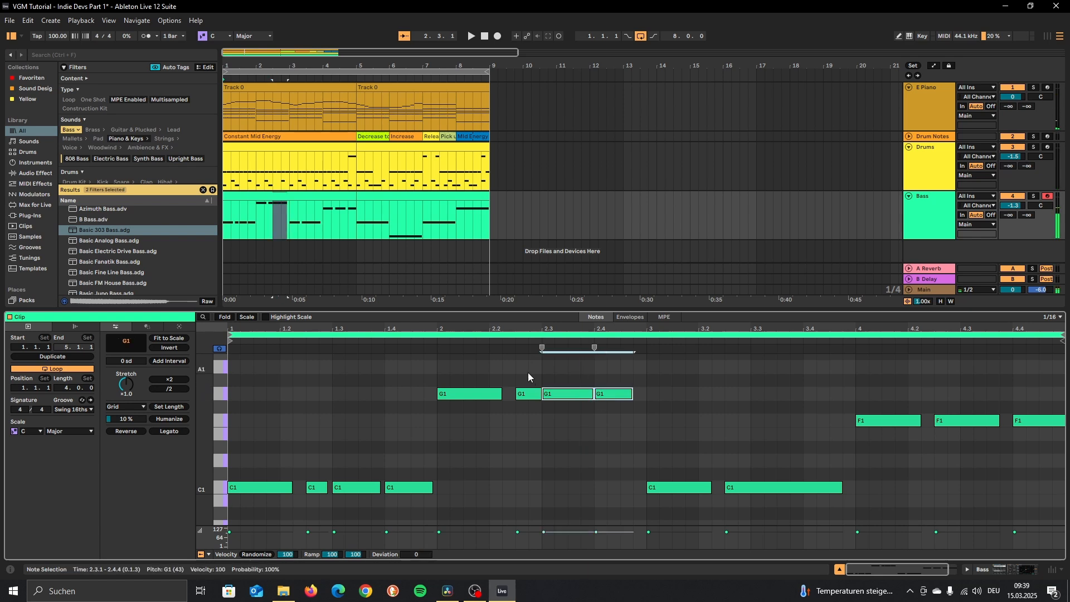
left_click_drag(528, 373, 627, 393)
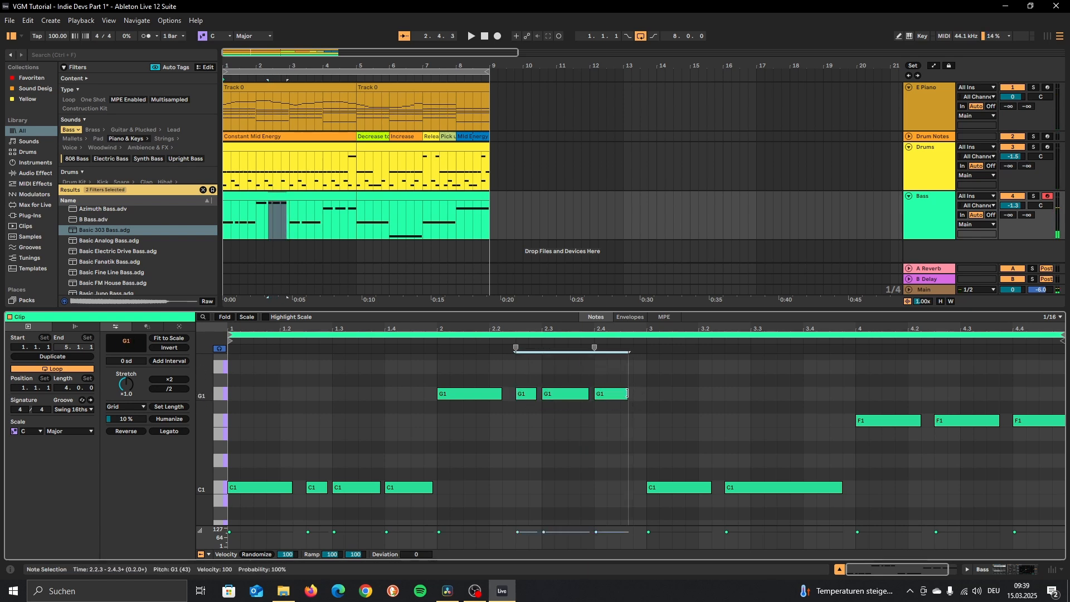
Split the second C1 note in bar 3 at 3.3.3 and 3.4, leaving small gaps between the resulting notes
key("space")
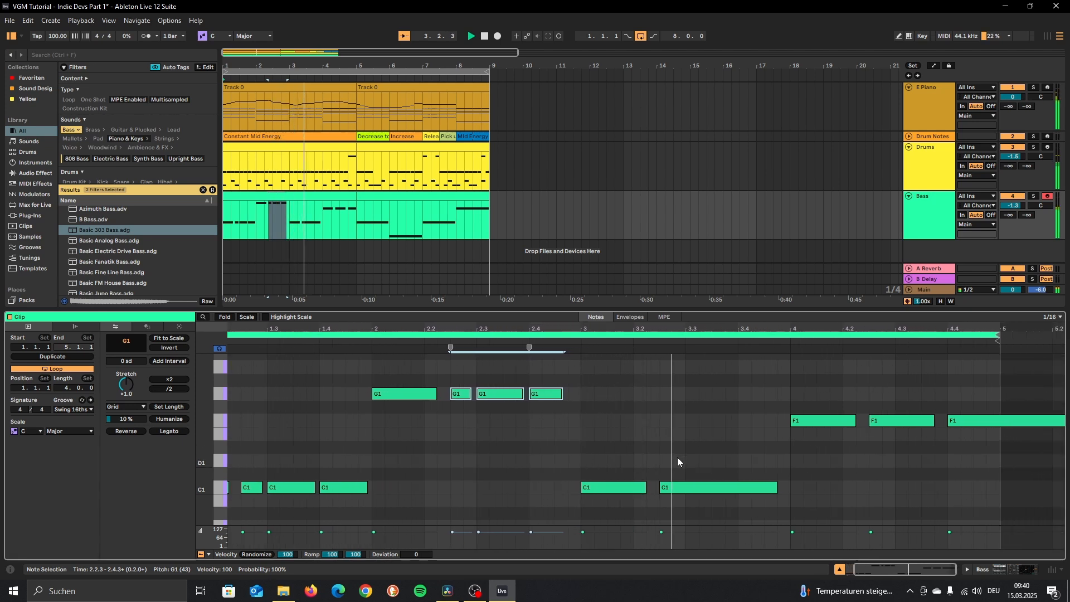
key("space")
left_click(713, 468)
key("ctrl+e")
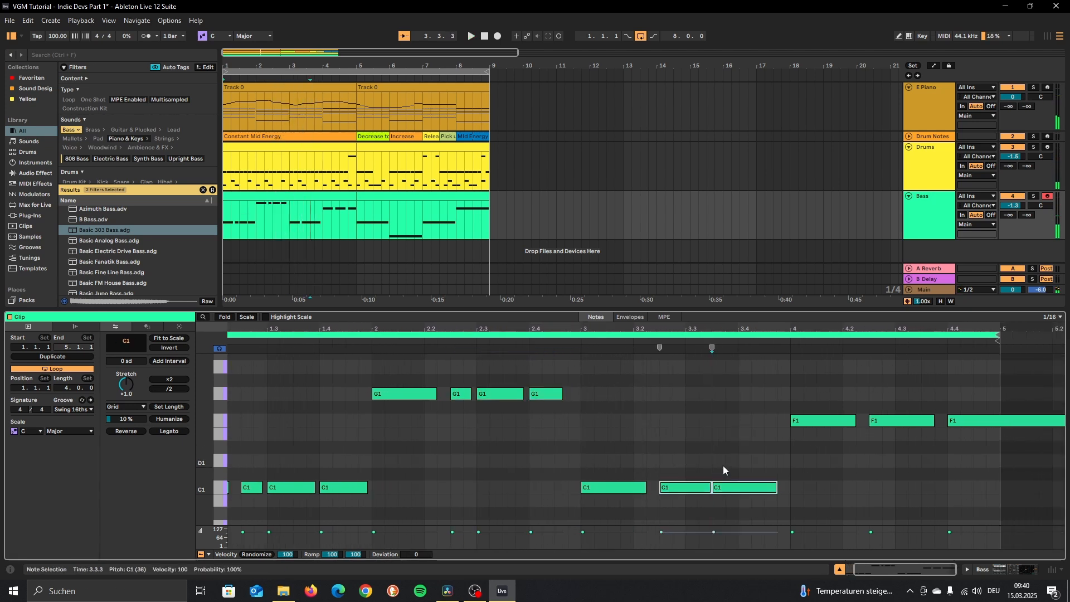
left_click(741, 464)
key("ctrl+e")
left_click_drag(680, 459, 778, 487)
left_click(773, 488)
Split the second F1 note in bar 4 at 4.3.3
key("space")
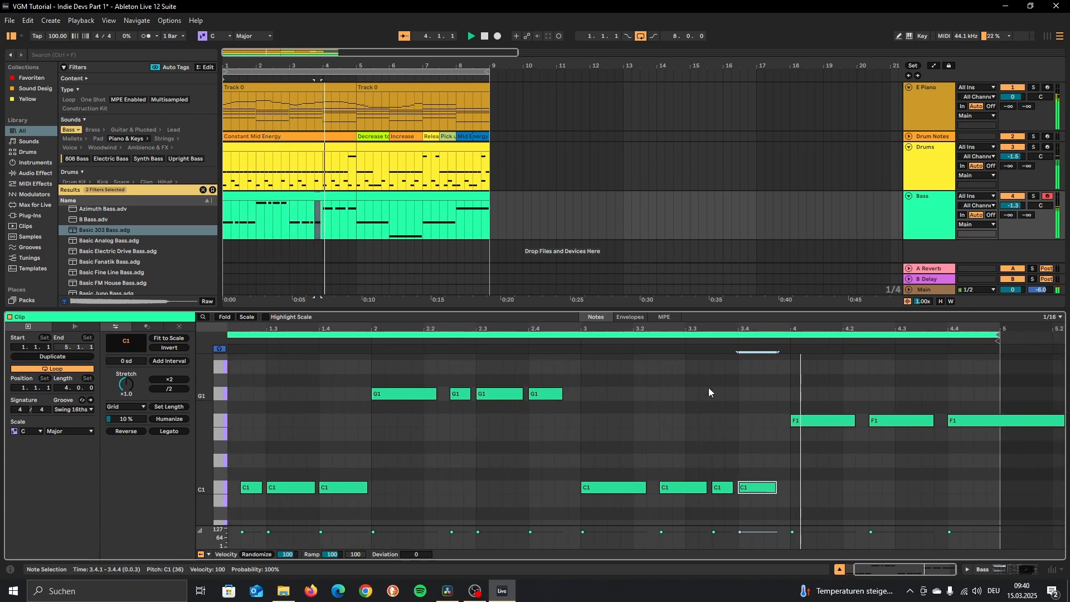
left_click(922, 401)
key("ctrl+e")
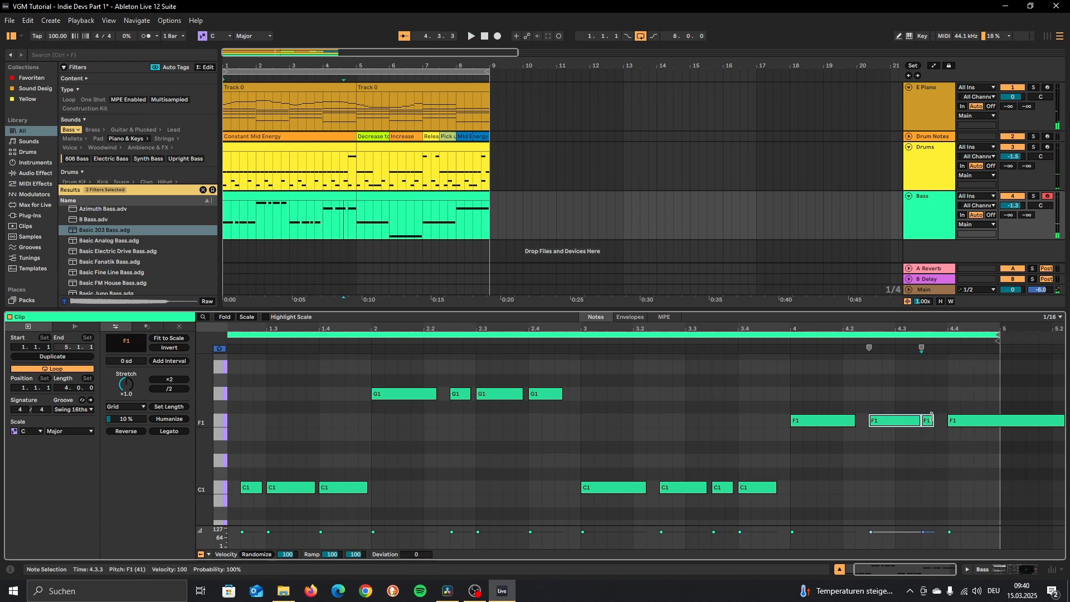
Cut the last F1 note at 5.1.1 and delete the part past the clip end, and slightly shorten the F1 note at 4.2.3
left_click(1005, 407)
key("ctrl+e")
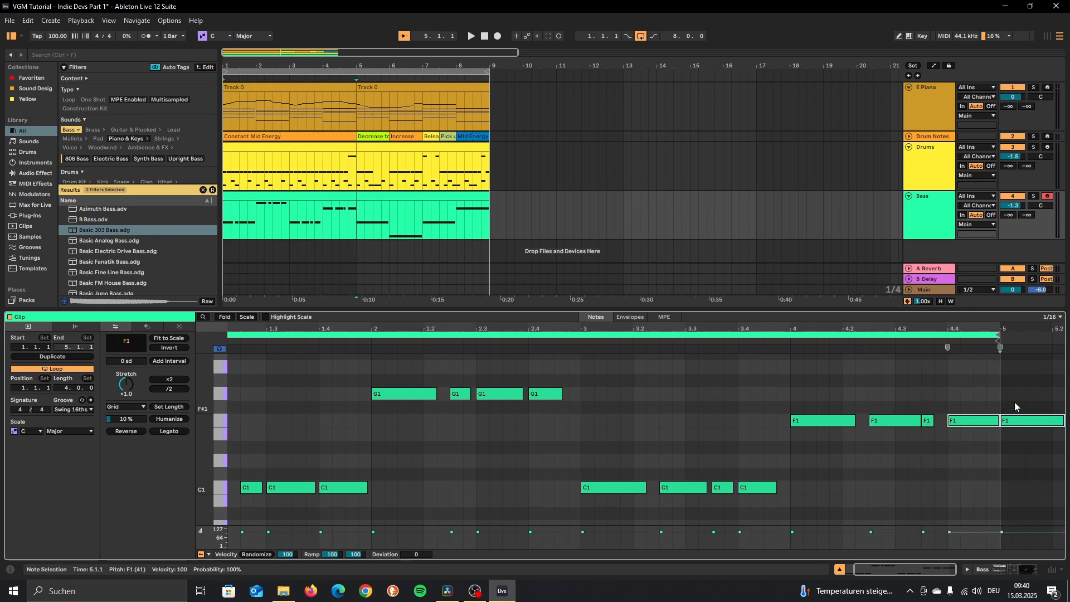
left_click(1016, 421)
key("Delete")
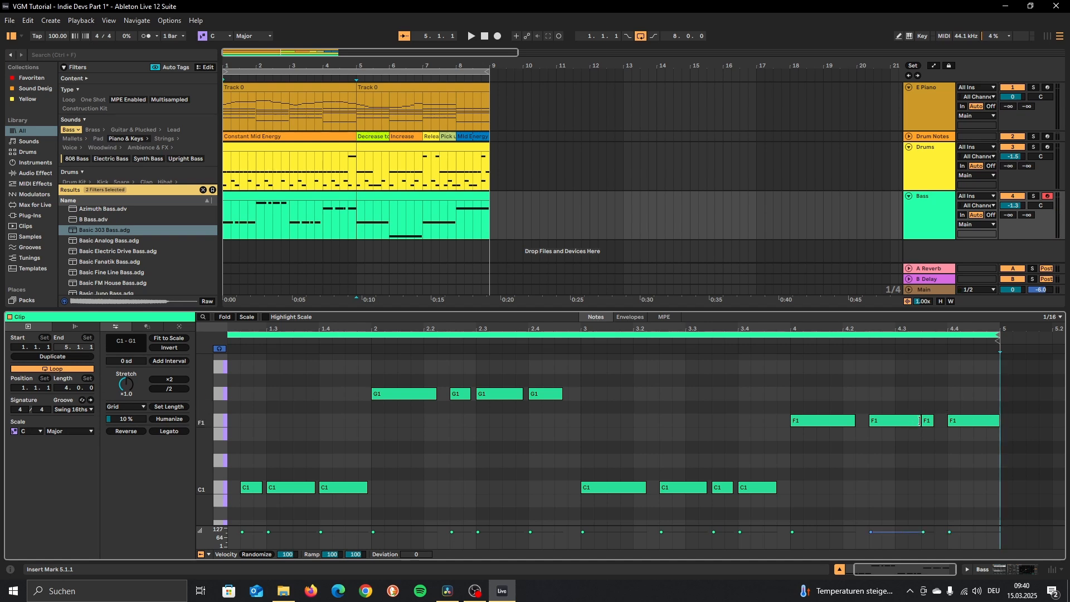
left_click_drag(920, 420, 916, 421)
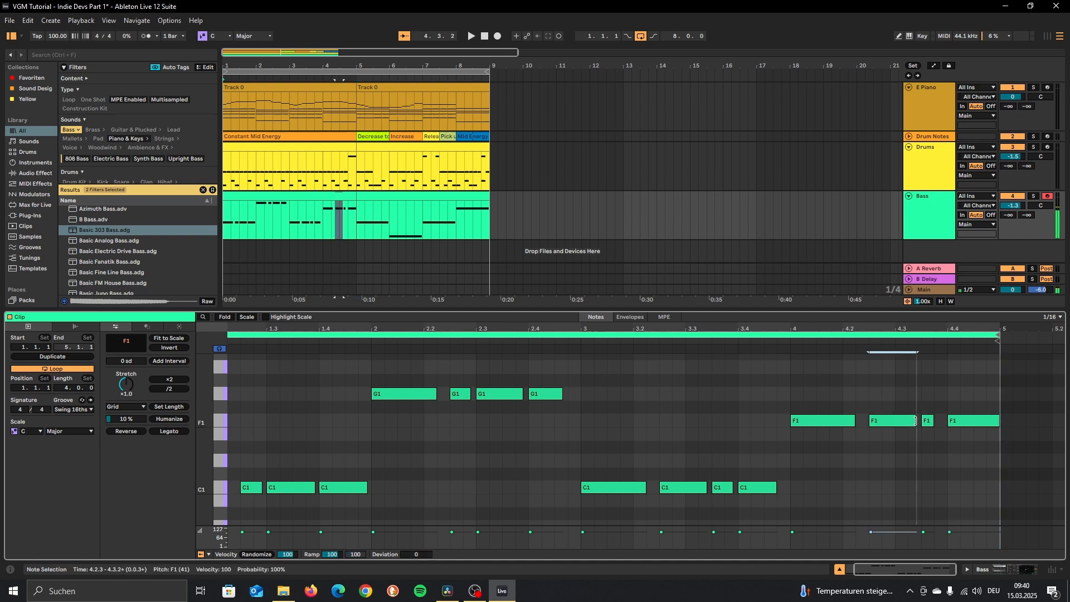
Compare the split C1 notes in bars 1 and 3 of the first Bass clip with the lowest notes of the first E Piano clip
left_click(250, 195)
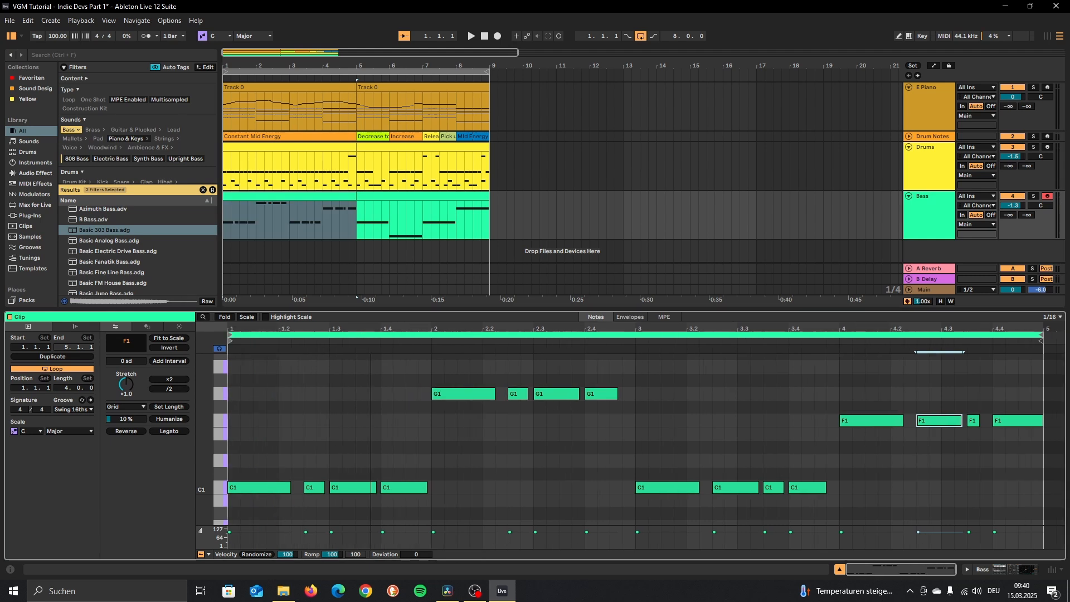
left_click(229, 437)
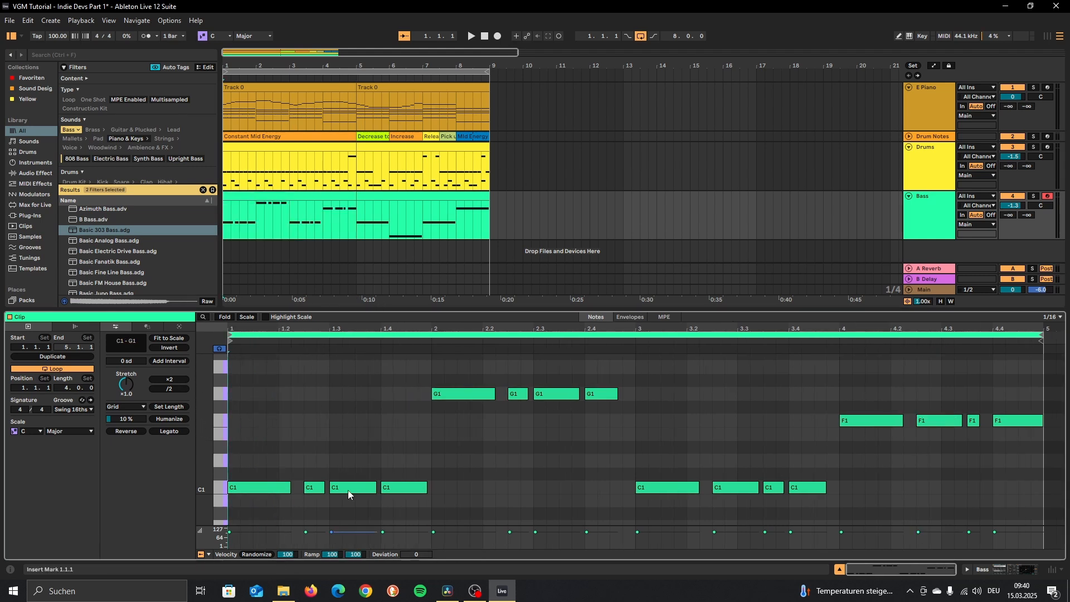
left_click_drag(342, 468, 406, 509)
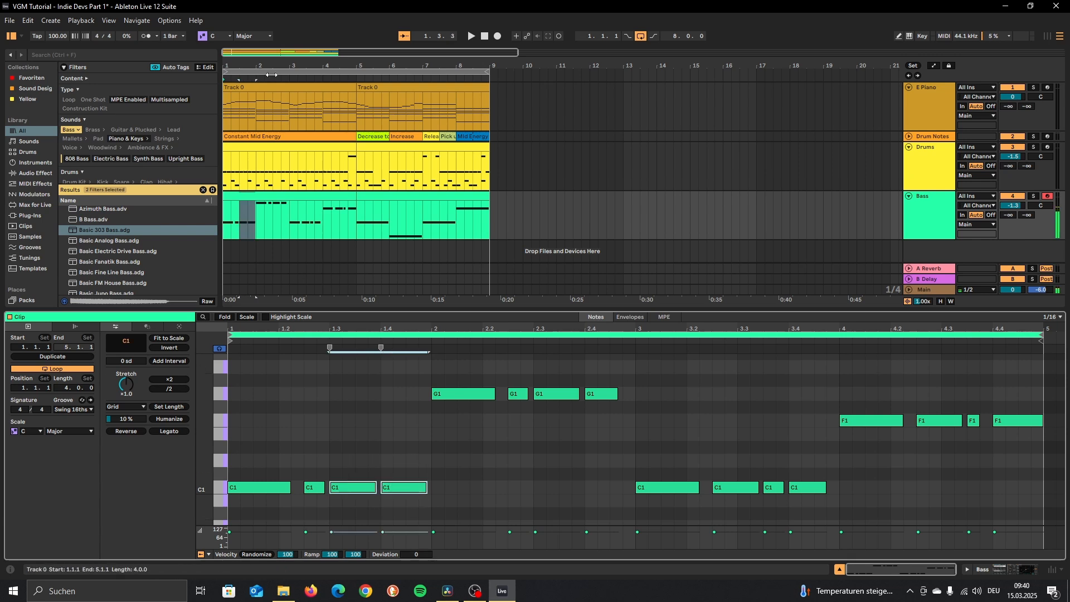
left_click(248, 89)
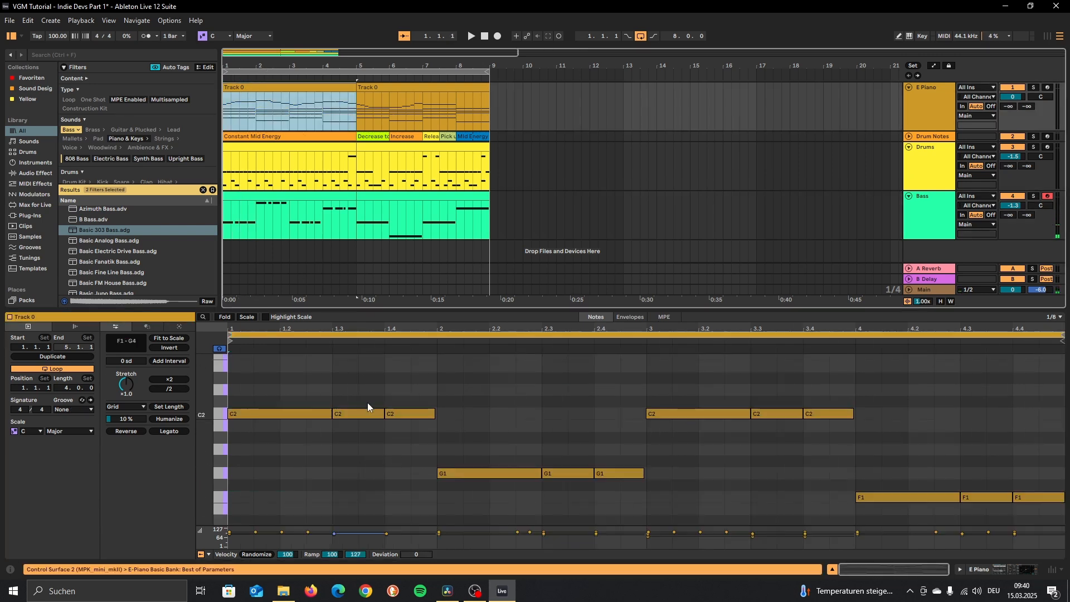
left_click(241, 194)
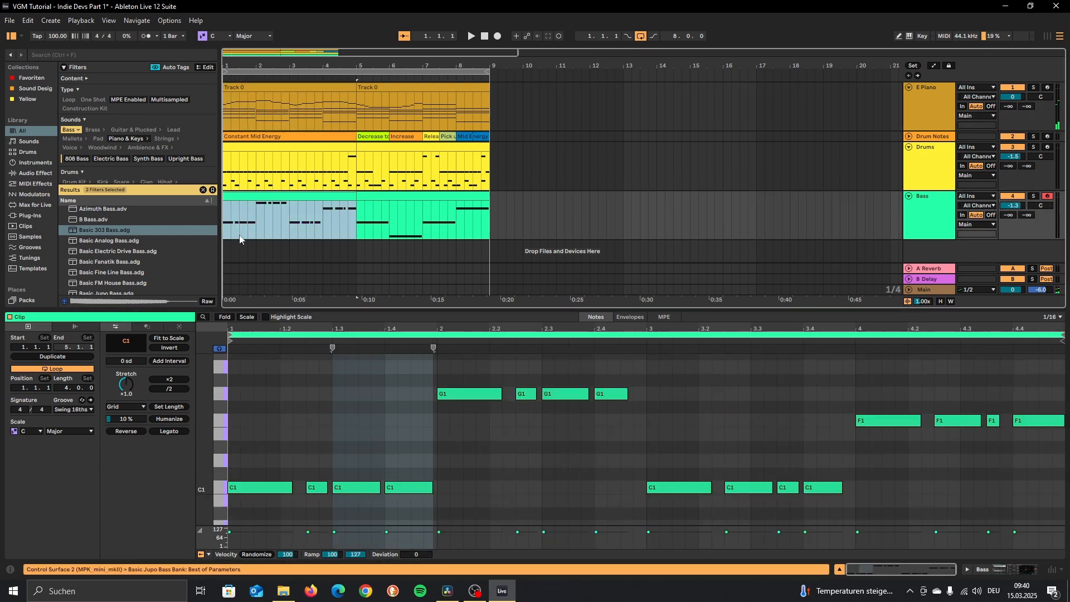
left_click_drag(744, 471, 830, 516)
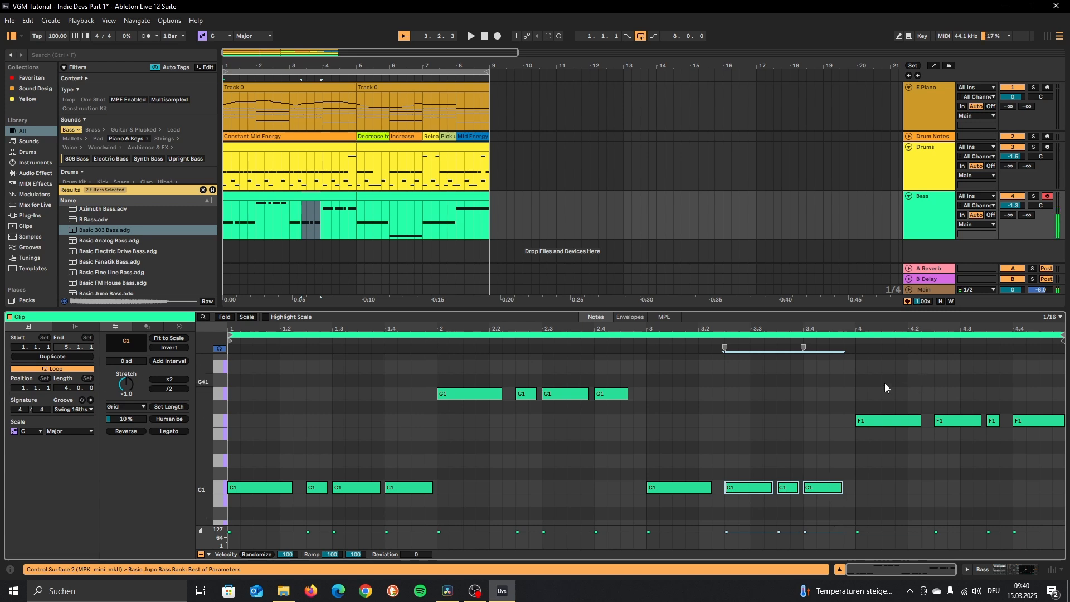
Select the F1 notes in bar 4 of the first Bass clip and play the arrangement to hear the split bass line
left_click_drag(855, 354, 1013, 436)
left_click(252, 229)
key("space")
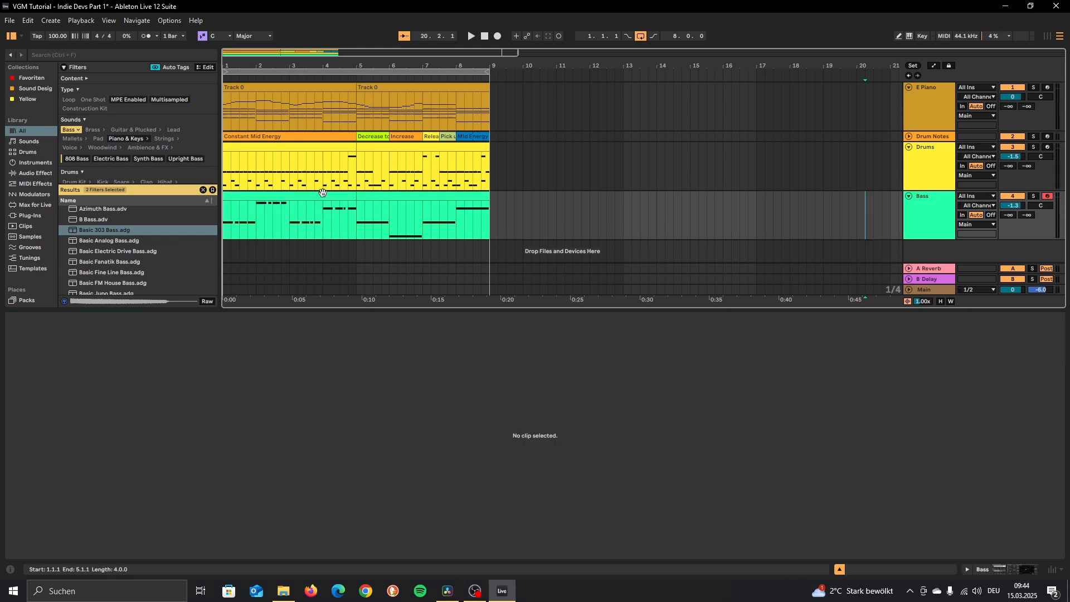
Compare the split G1 and F1 notes of the first Bass clip with the long notes of the second and its drum pattern
left_click(374, 193)
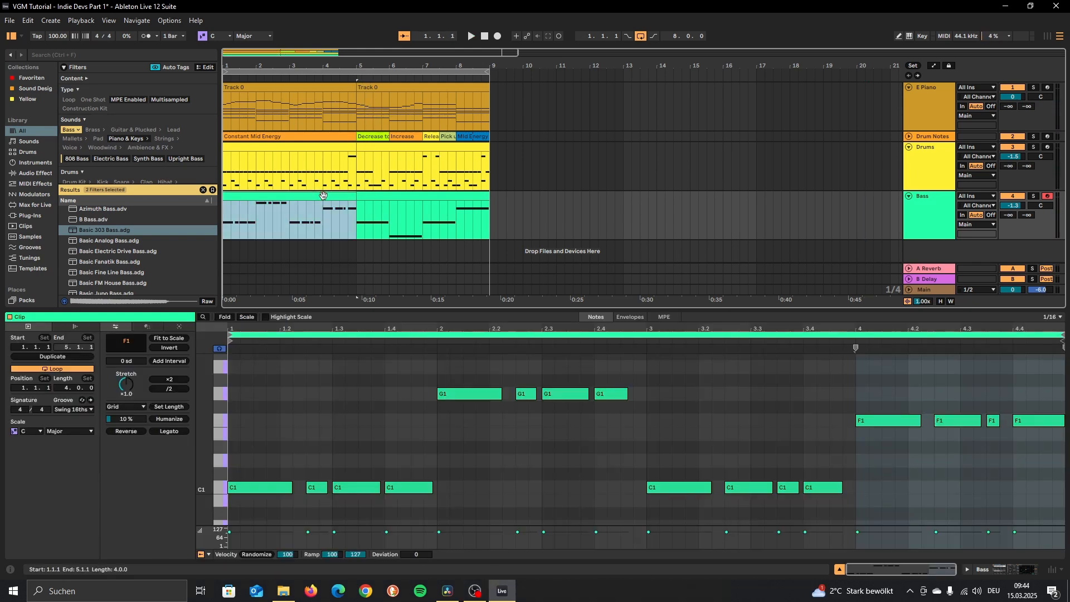
left_click(377, 197)
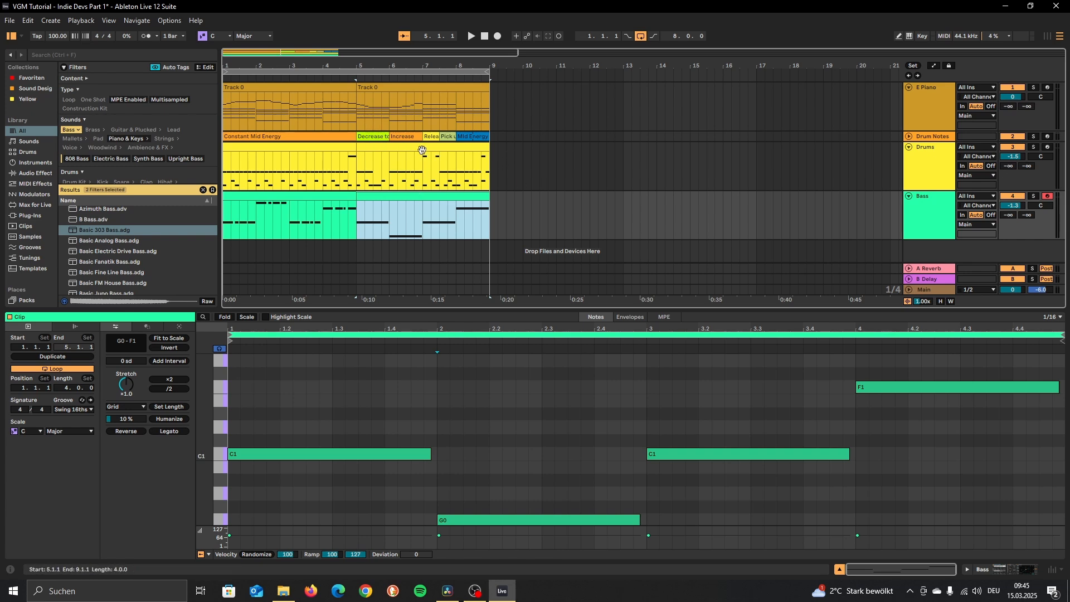
left_click(373, 163)
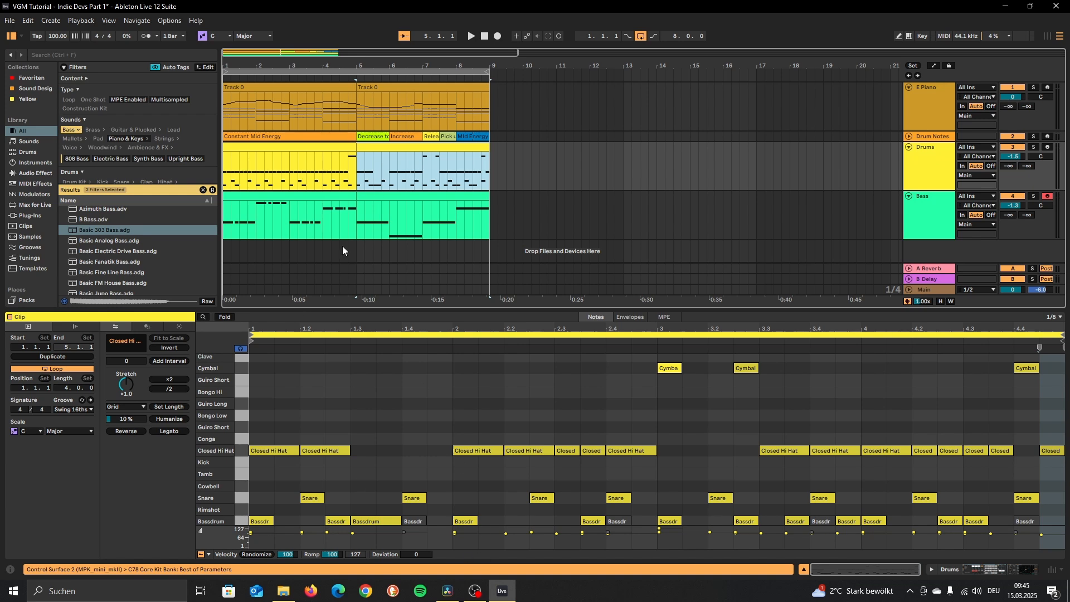
left_click(326, 214)
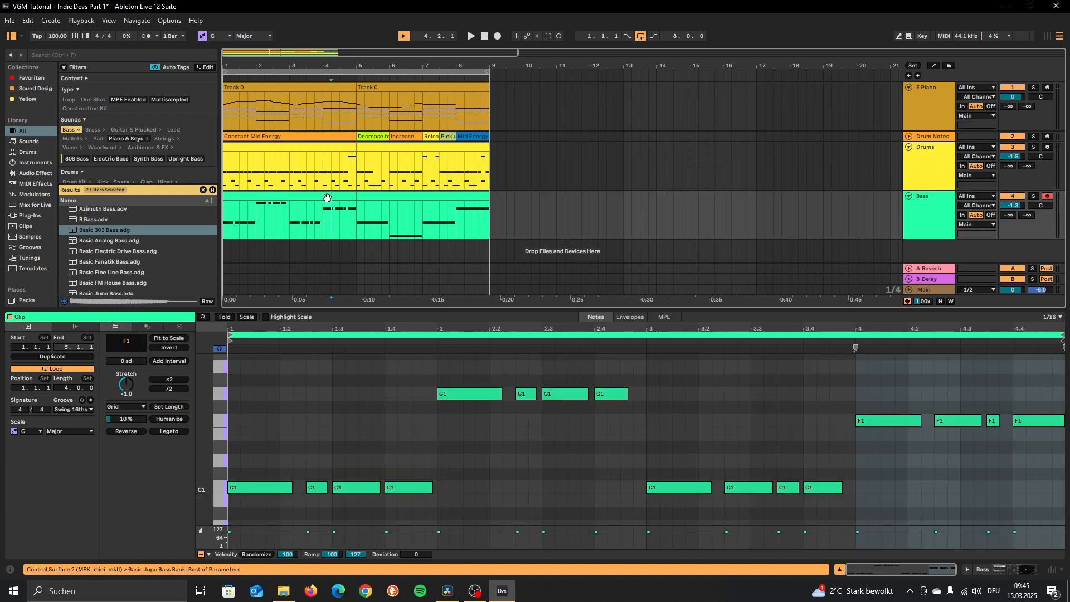
left_click_drag(443, 373, 652, 420)
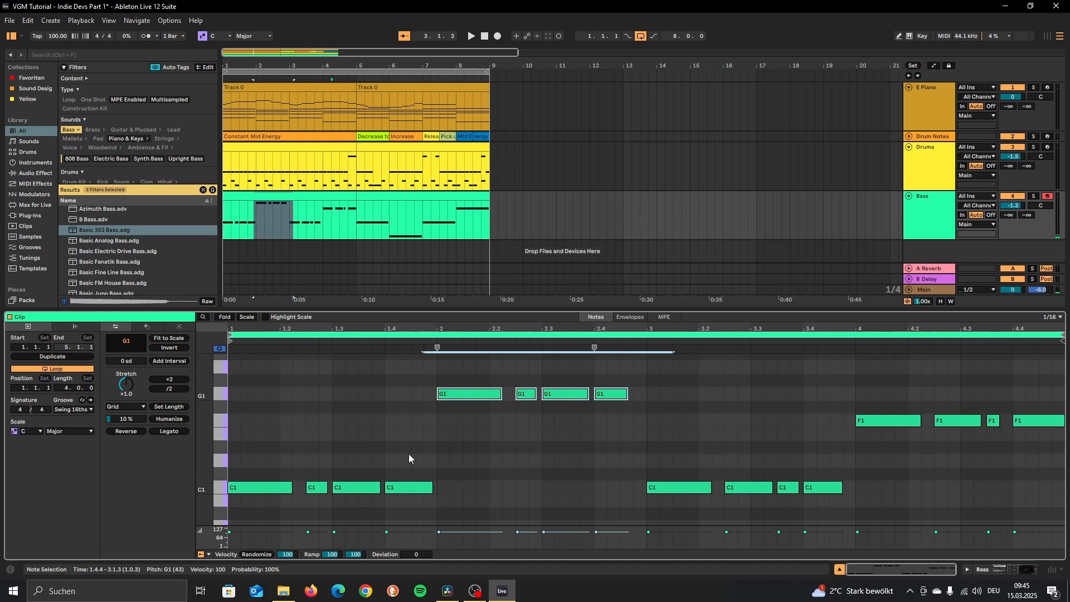
left_click(401, 198)
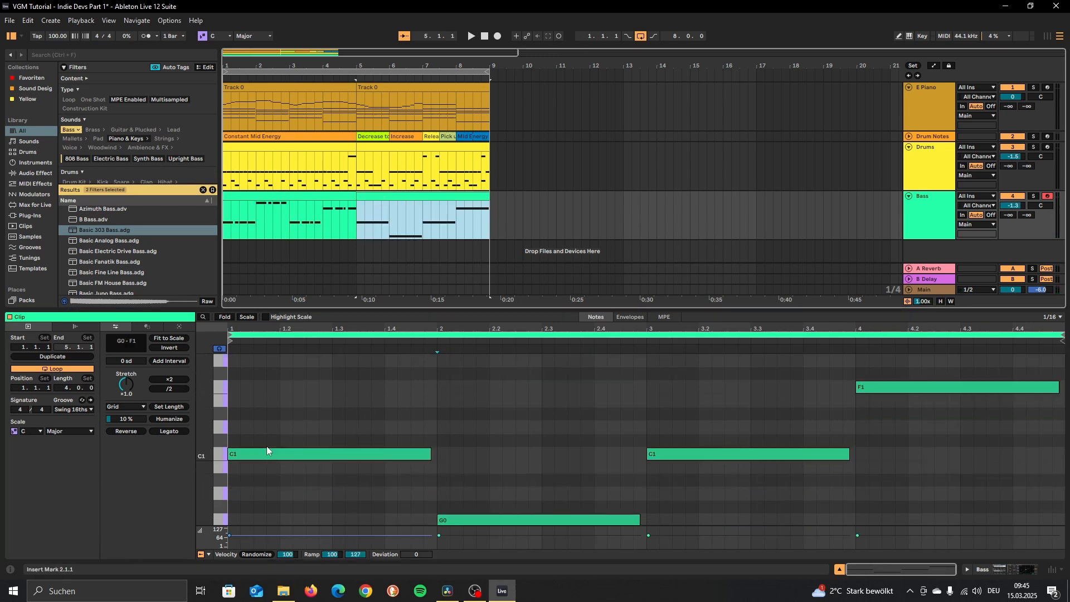
left_click_drag(265, 406, 361, 491)
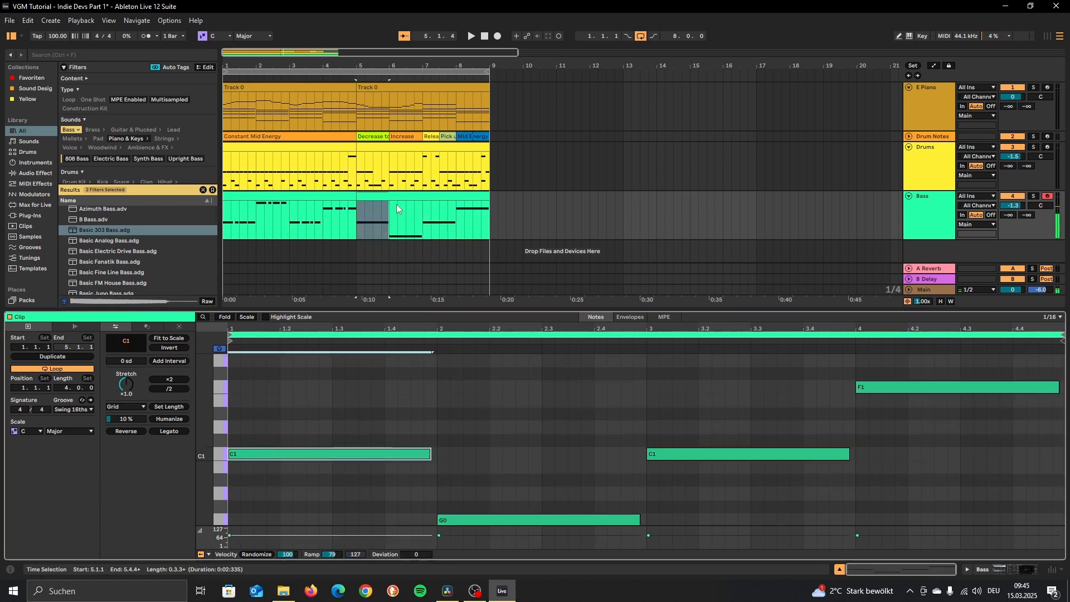
left_click(337, 196)
left_click_drag(857, 388, 1043, 464)
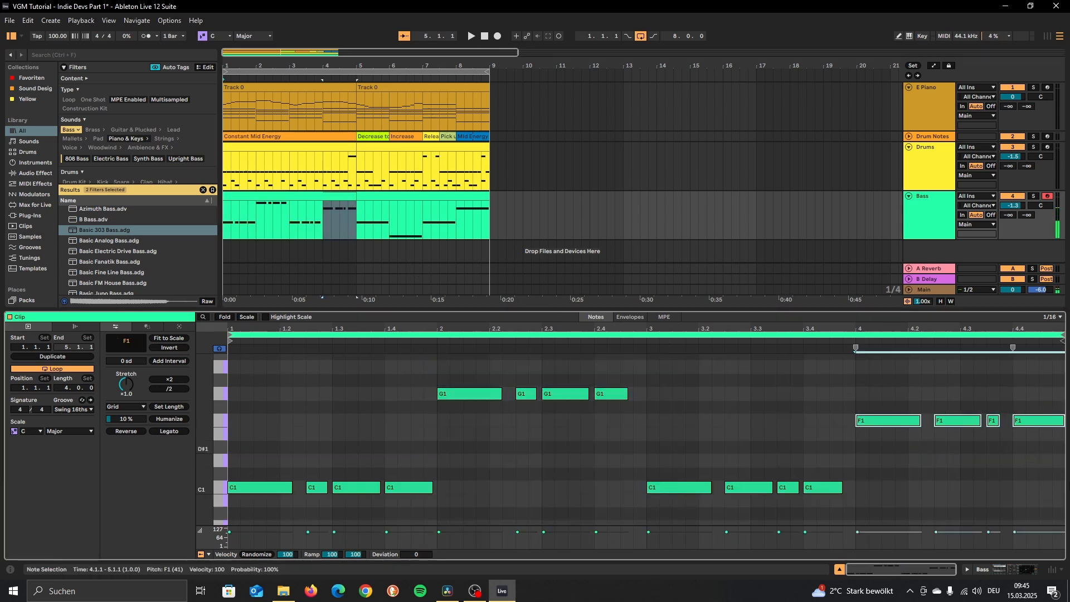
Play the arrangement from 4.1.1 to hear the split bass notes lead into the second Bass clip
left_click(327, 218)
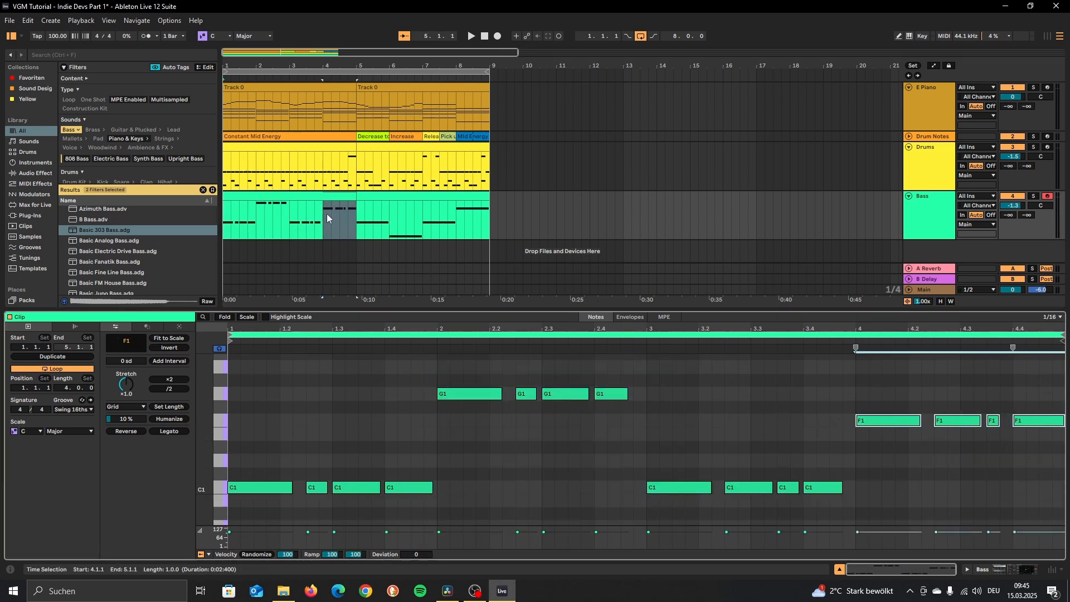
left_click(322, 215)
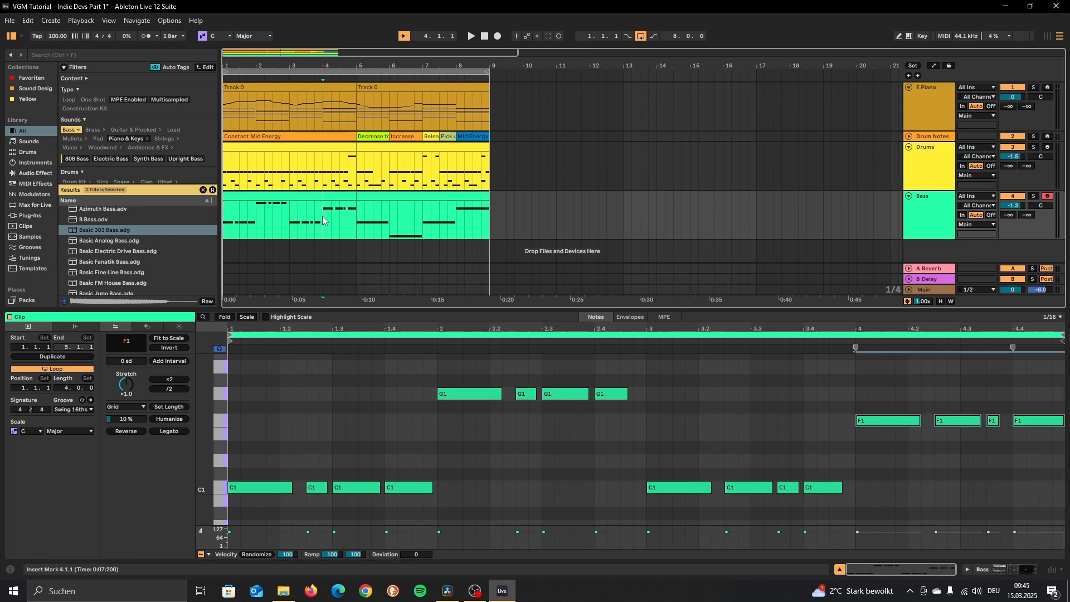
key("space")
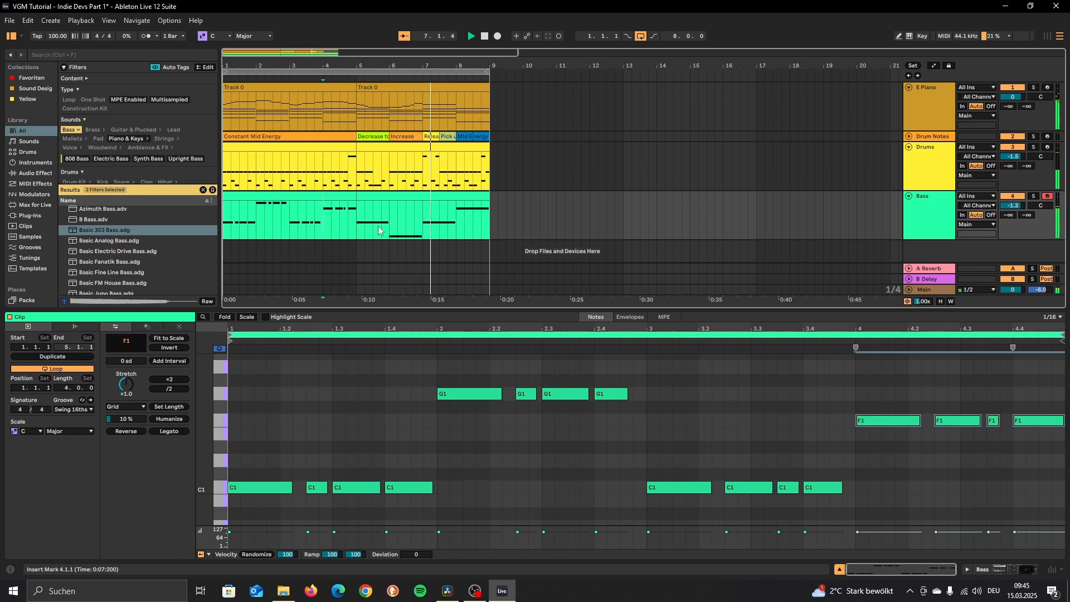
left_click(372, 199)
key("space")
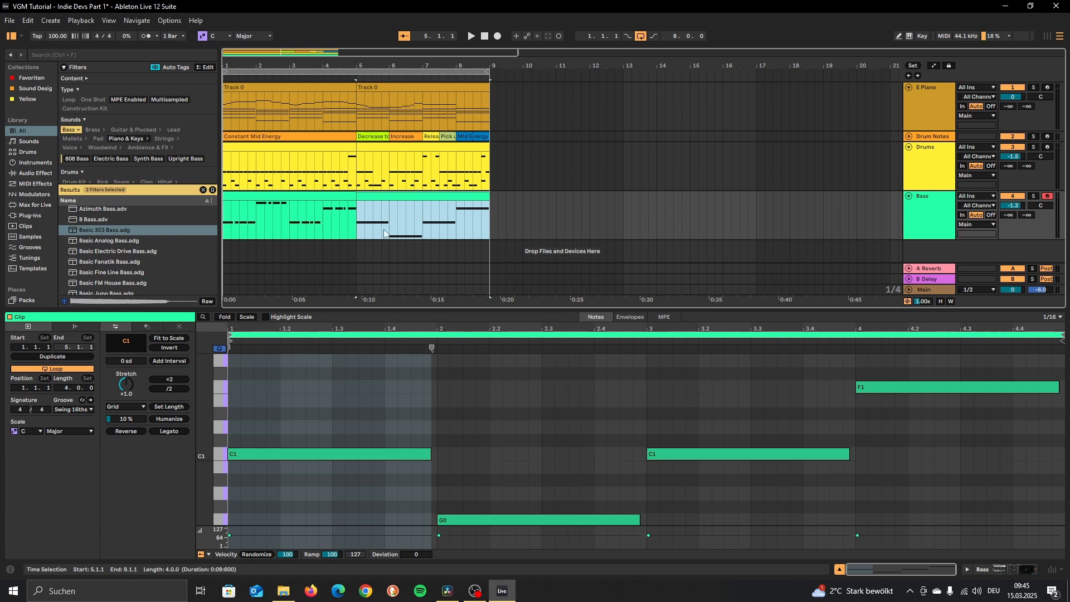
Check the second Drums clip's bass drum pattern and split the first C1 note of the second Bass clip at 1.2.3 and 1.3
left_click(373, 170)
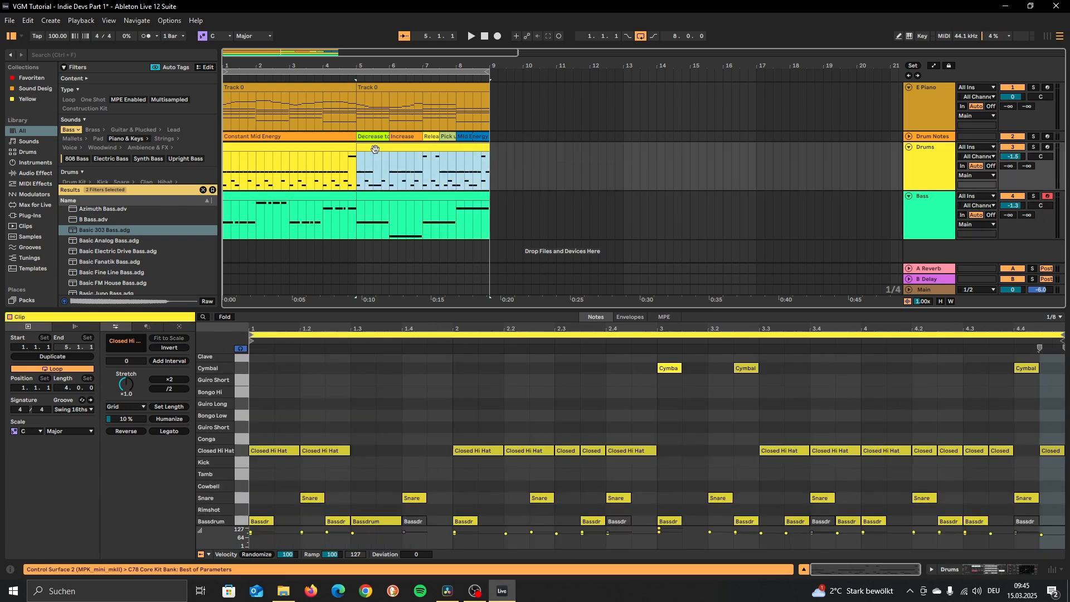
left_click(372, 223)
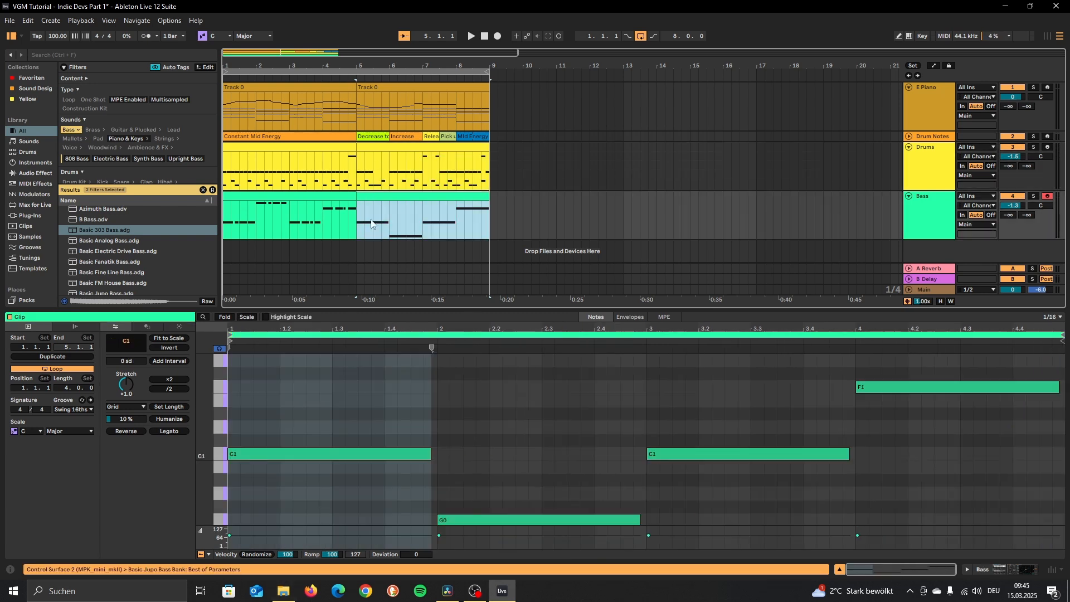
left_click(310, 424)
left_click(309, 423)
key("ctrl+e")
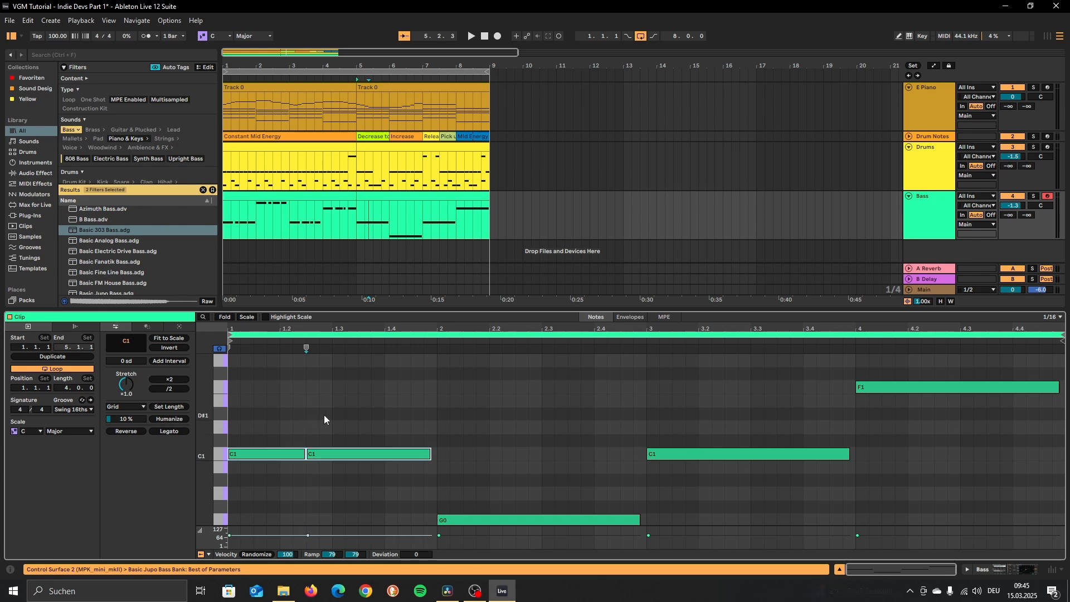
left_click(330, 415)
key("ctrl+e")
key("space")
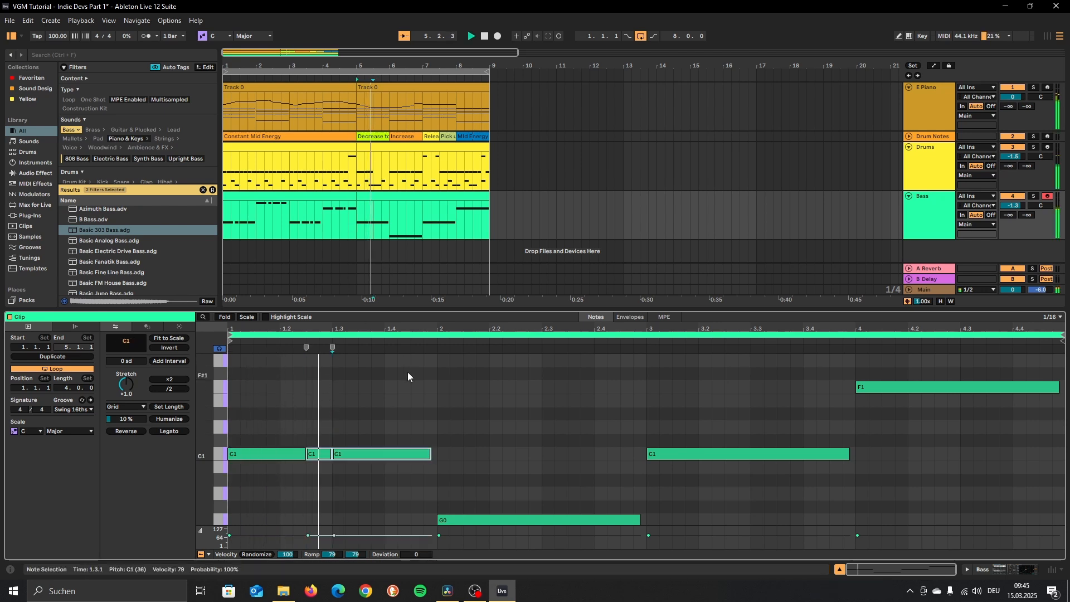
key("space")
Slightly shorten the three C1 notes in bar 1 to leave small gaps between them, and audition the result
left_click_drag(299, 430, 359, 484)
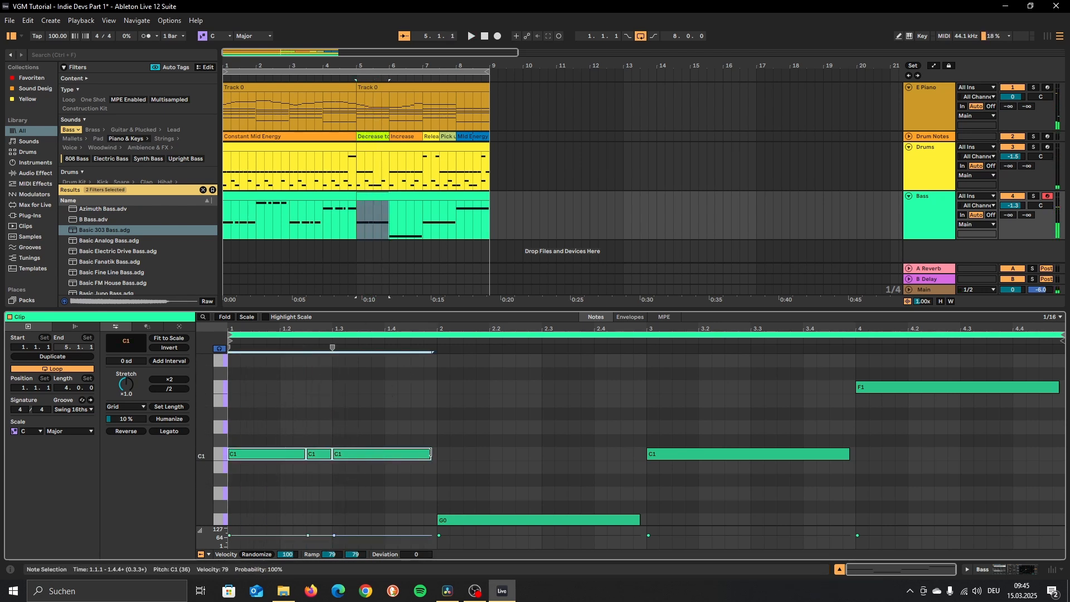
left_click_drag(430, 454, 425, 453)
key("space")
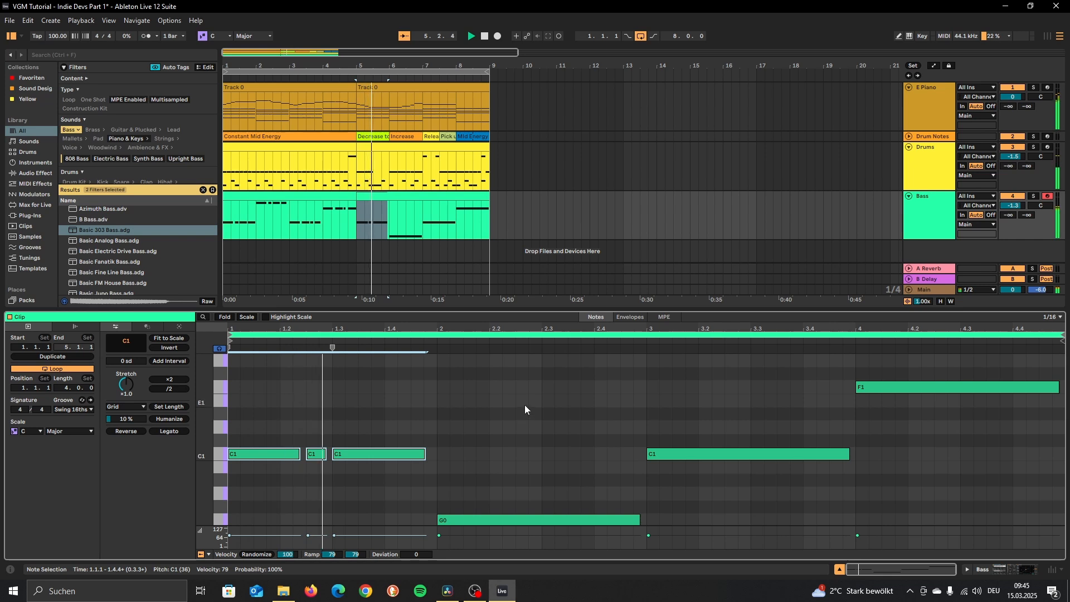
key("space")
Split the third C1 note in bar 1 at 1.4, slightly shorten the two resulting notes, and play the bar's end
left_click(382, 430)
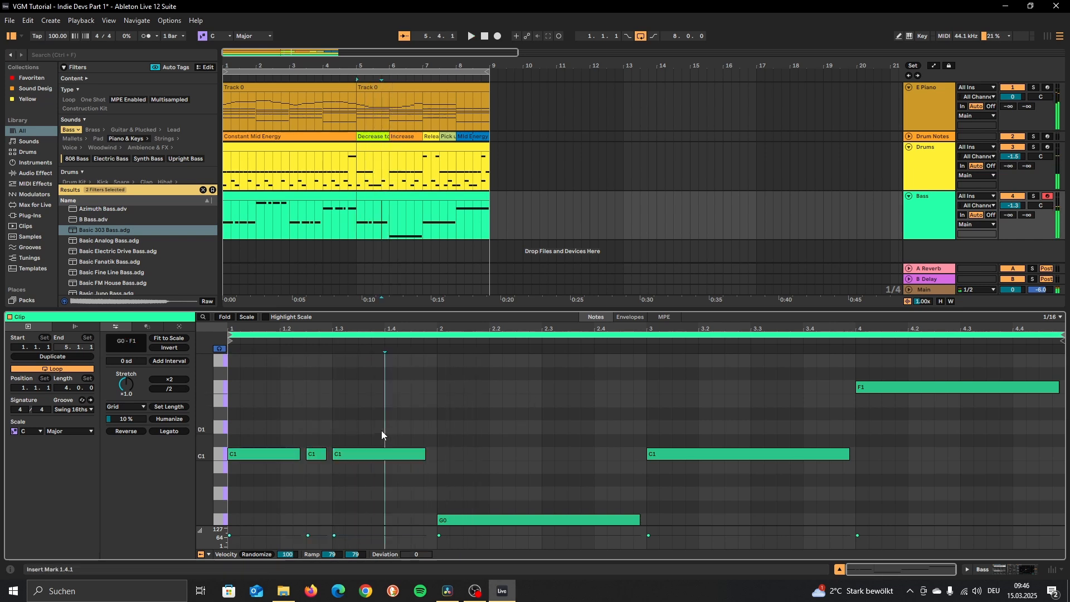
key("ctrl+e")
left_click_drag(425, 454, 419, 454)
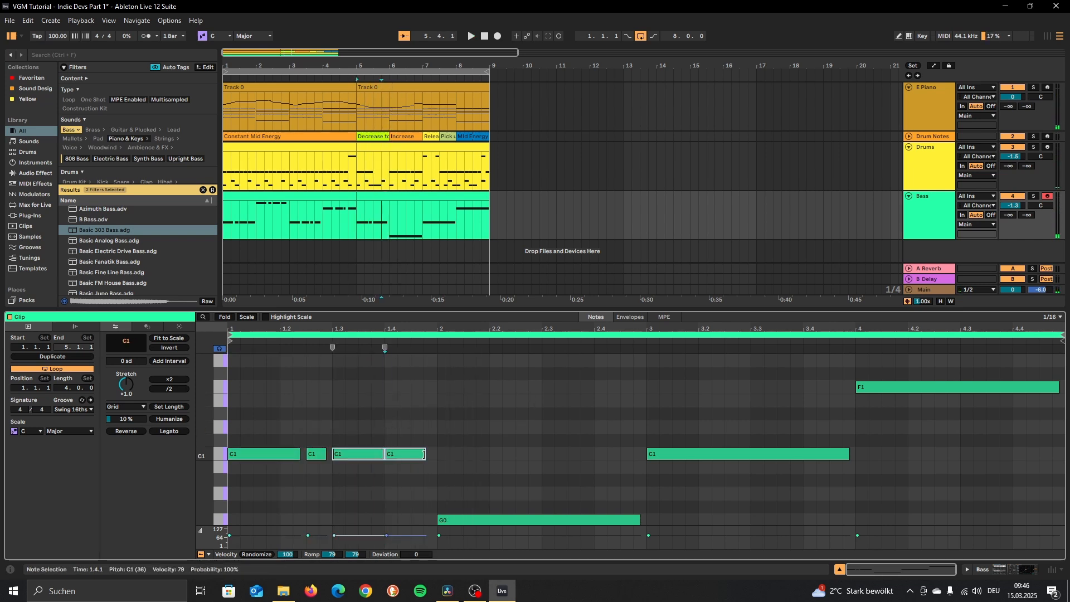
left_click(409, 419)
key("space")
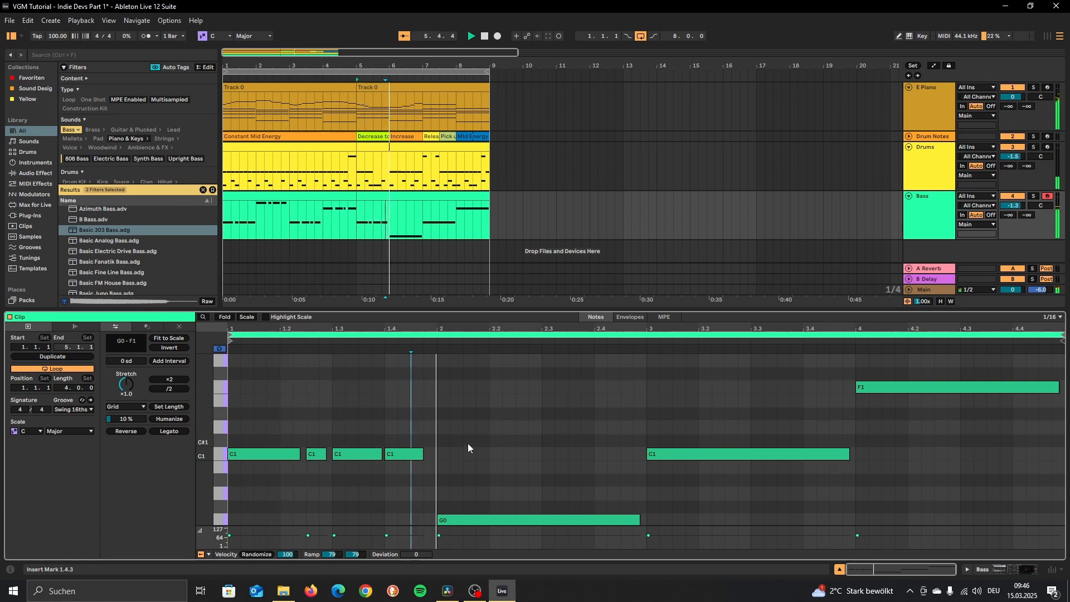
key("space")
Split the G0 note in bar 2 at 2.2.3 and 2.3, and slightly shorten the three resulting notes
left_click(513, 481)
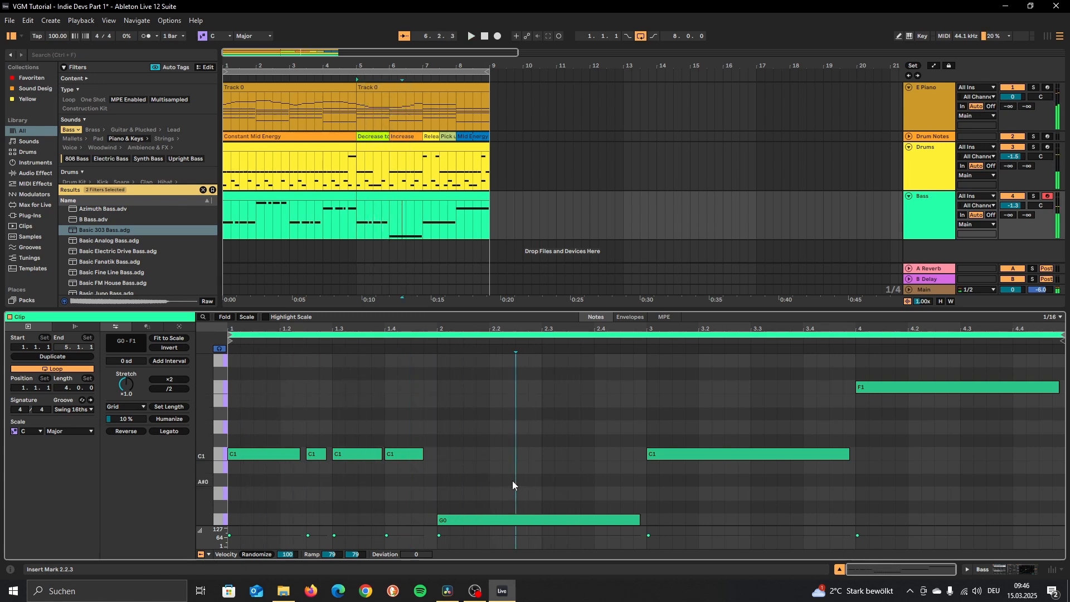
key("ctrl+e")
left_click(539, 482)
key("ctrl+e")
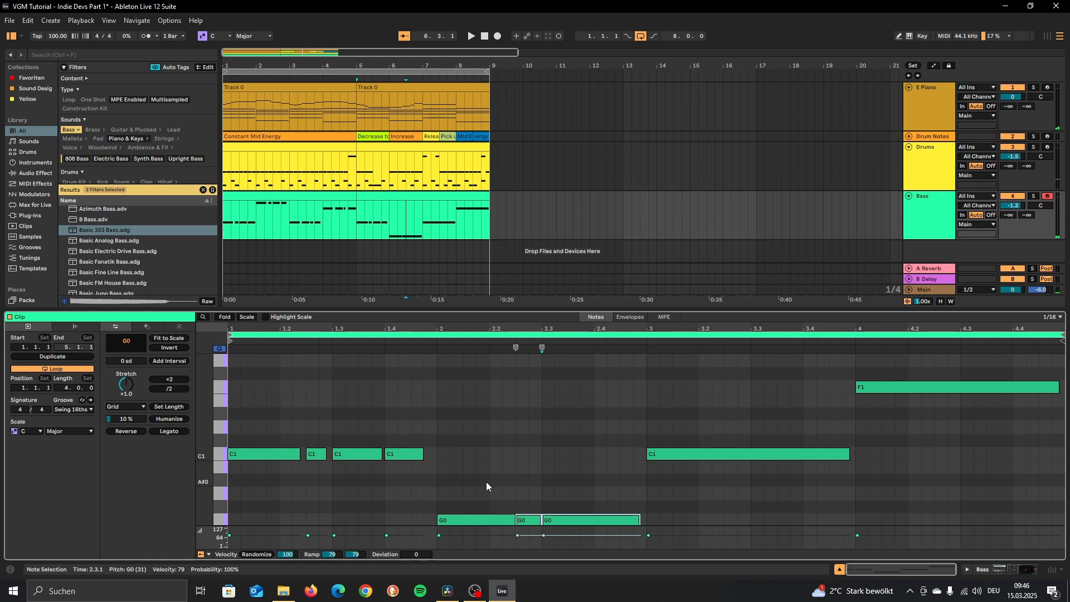
left_click_drag(449, 483, 633, 520)
scroll(504, 473, "down", 2)
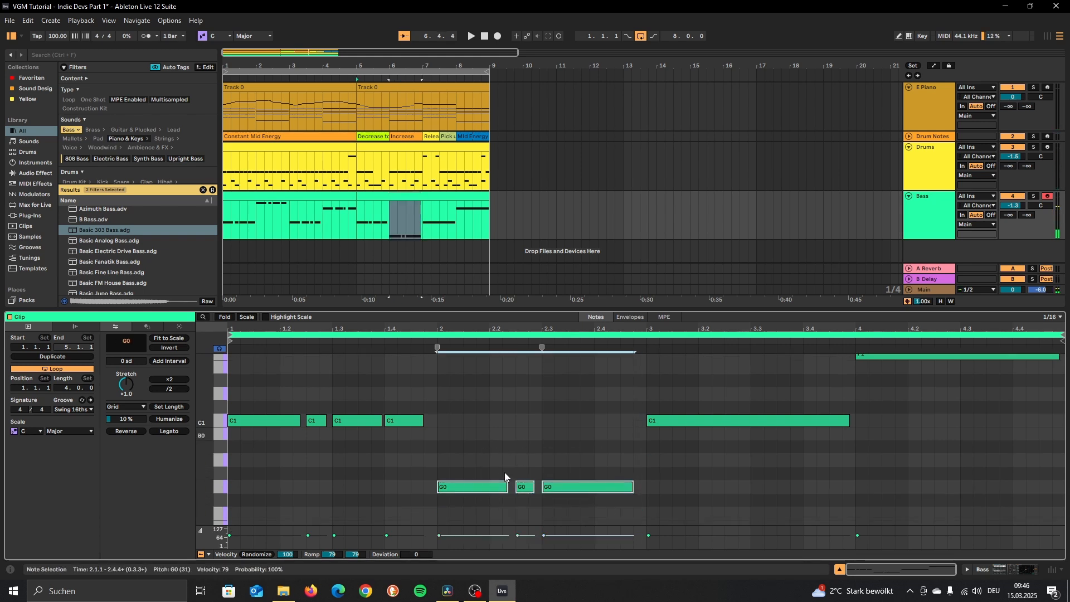
Compare the G1 notes in bar 2 of the first Bass clip with the G0 notes of the second Bass clip
left_click(291, 194)
scroll(461, 415, "up", 2)
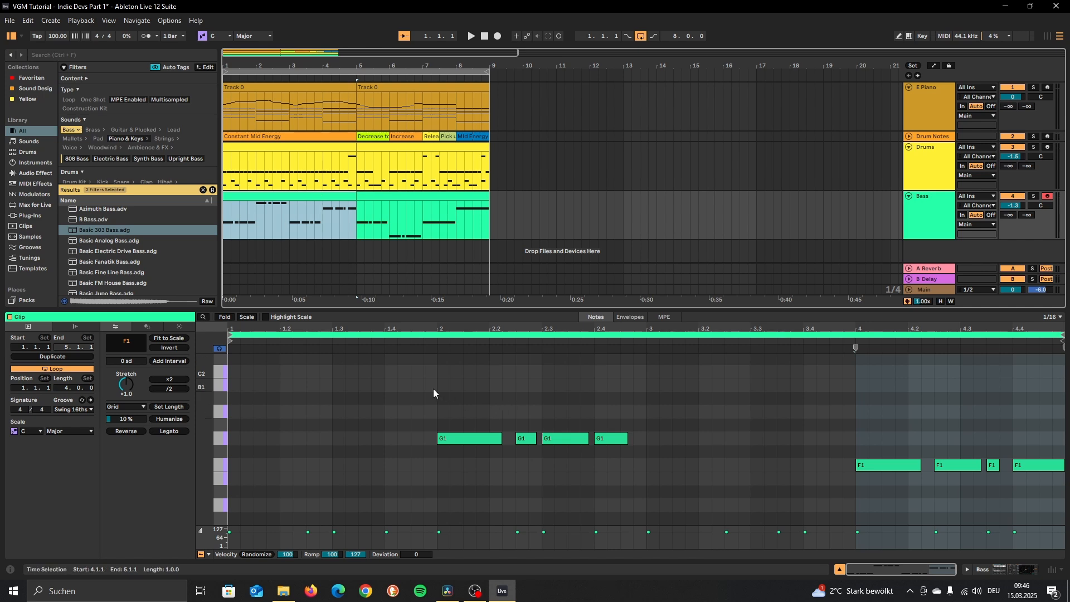
left_click(430, 223)
scroll(432, 419, "down", 3)
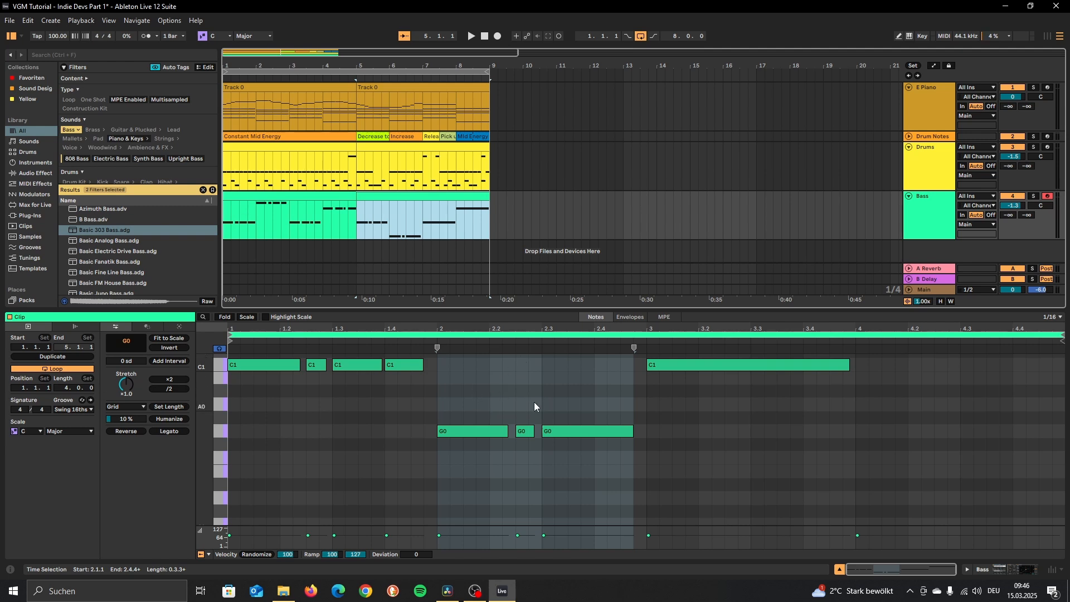
left_click(391, 227)
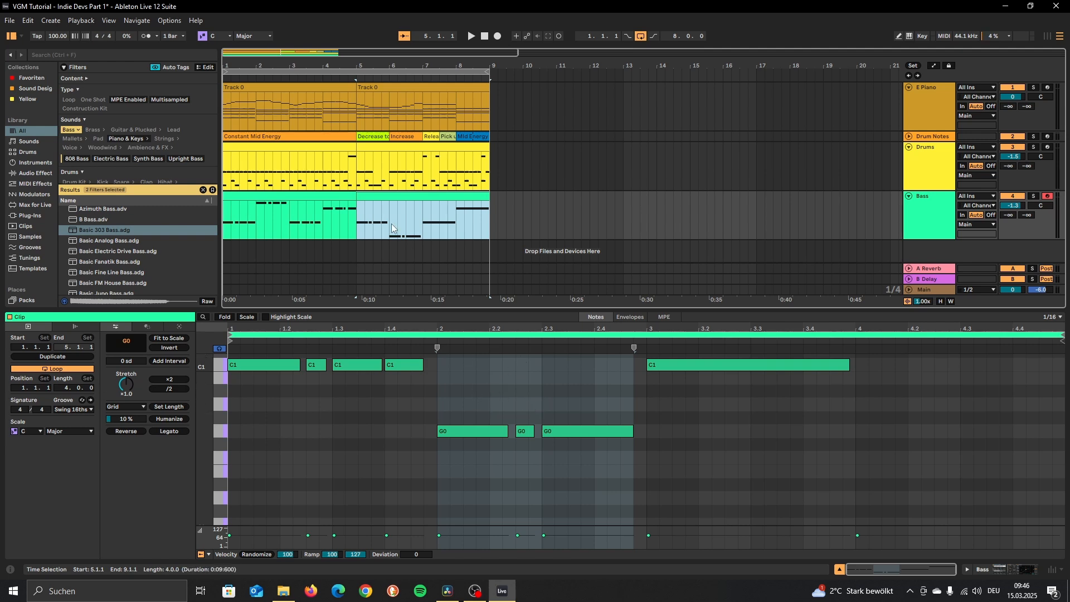
Play the arrangement from 5.1.1 through the second Bass clip, and replay it from the clip's bar 3
left_click(358, 227)
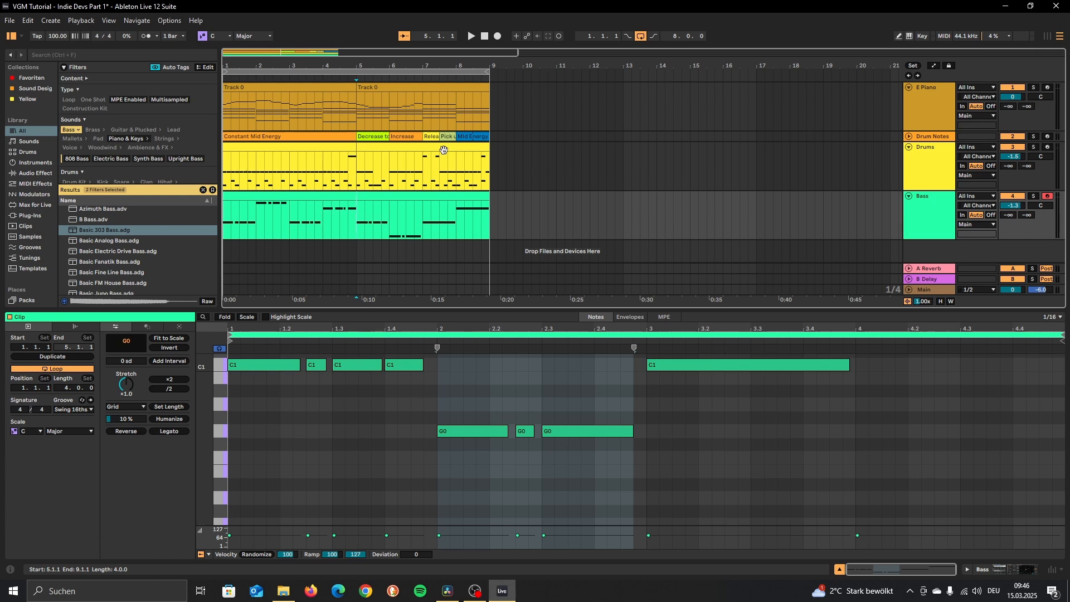
key("space")
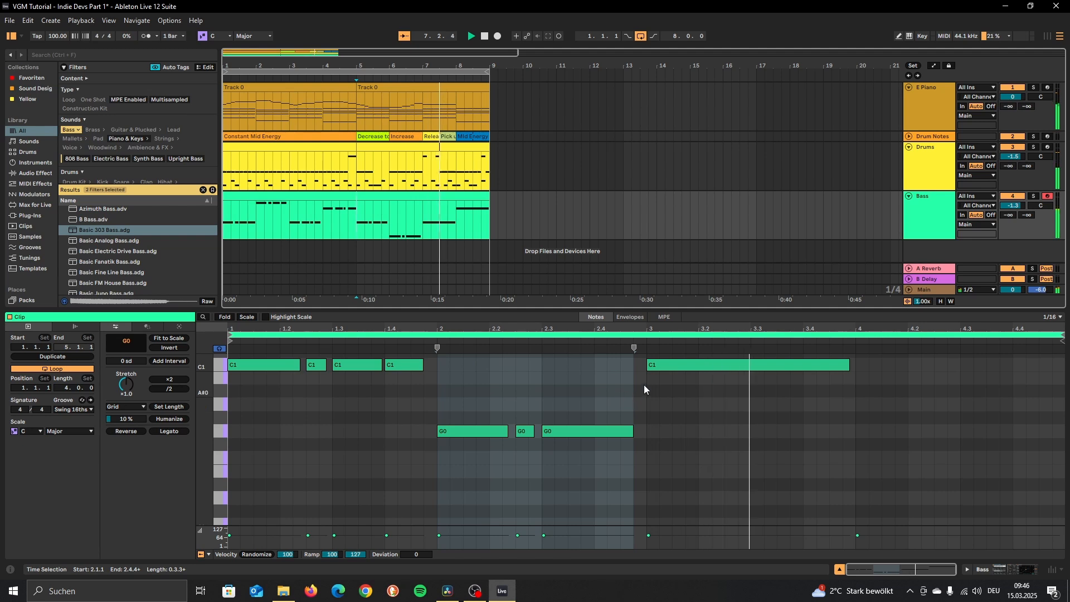
scroll(645, 390, "up", 5)
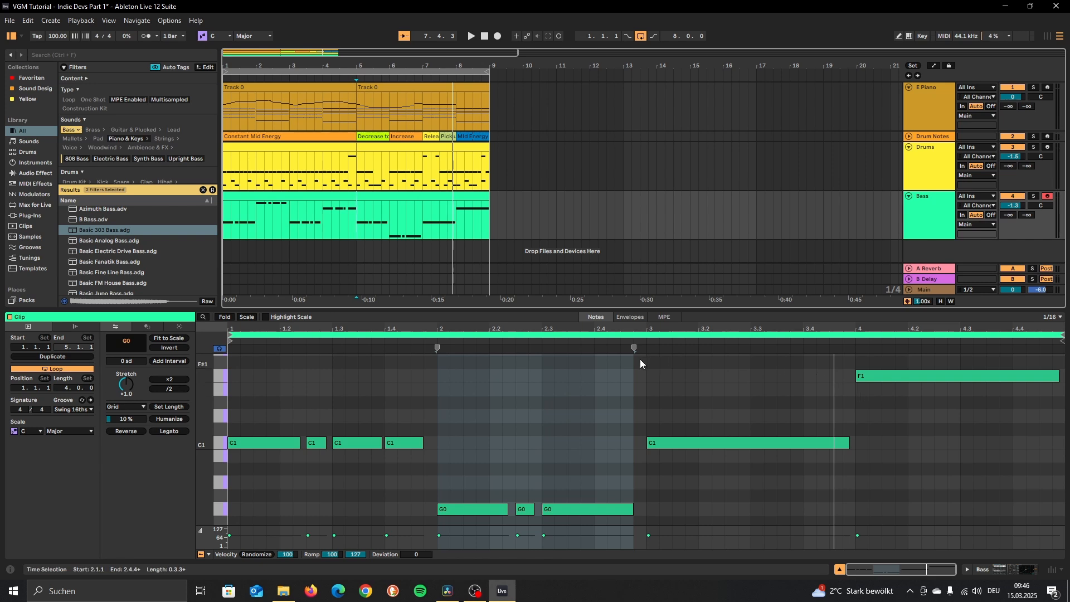
left_click(647, 340)
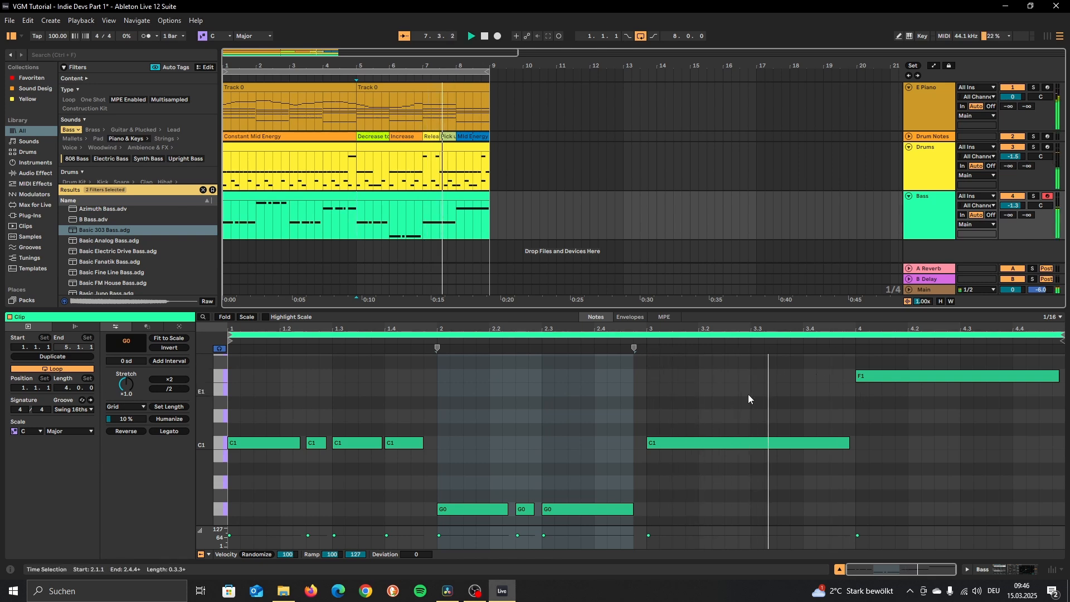
Split the C1 note in bar 3 at 3.2.3, 3.3.3 and 3.4, and slightly shorten the four resulting notes
left_click(714, 407)
left_click(721, 403)
key("ctrl+e")
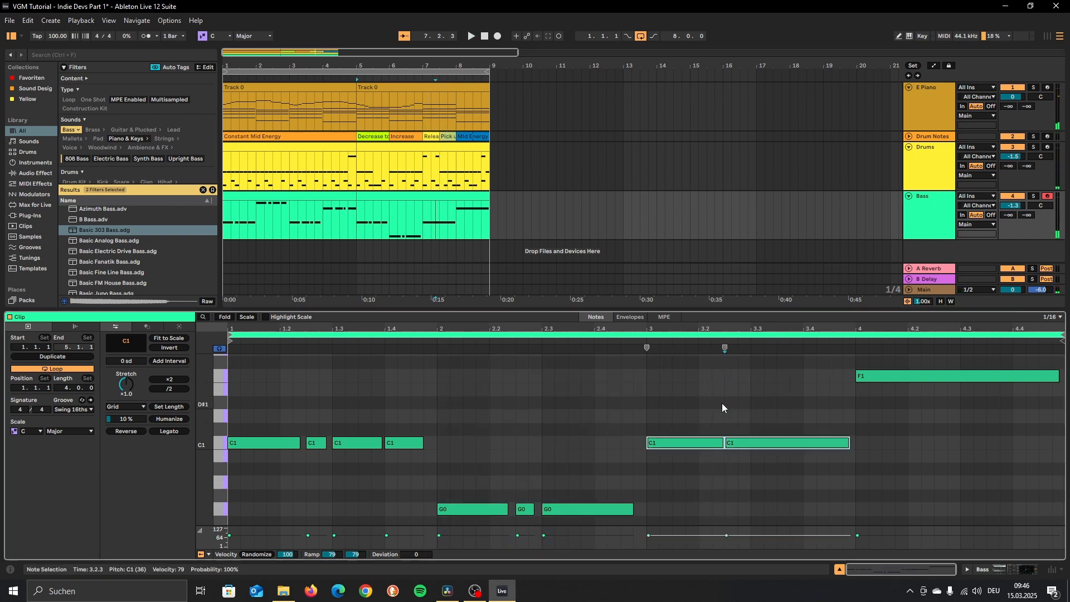
left_click(777, 407)
key("ctrl+e")
left_click(803, 400)
key("ctrl+e")
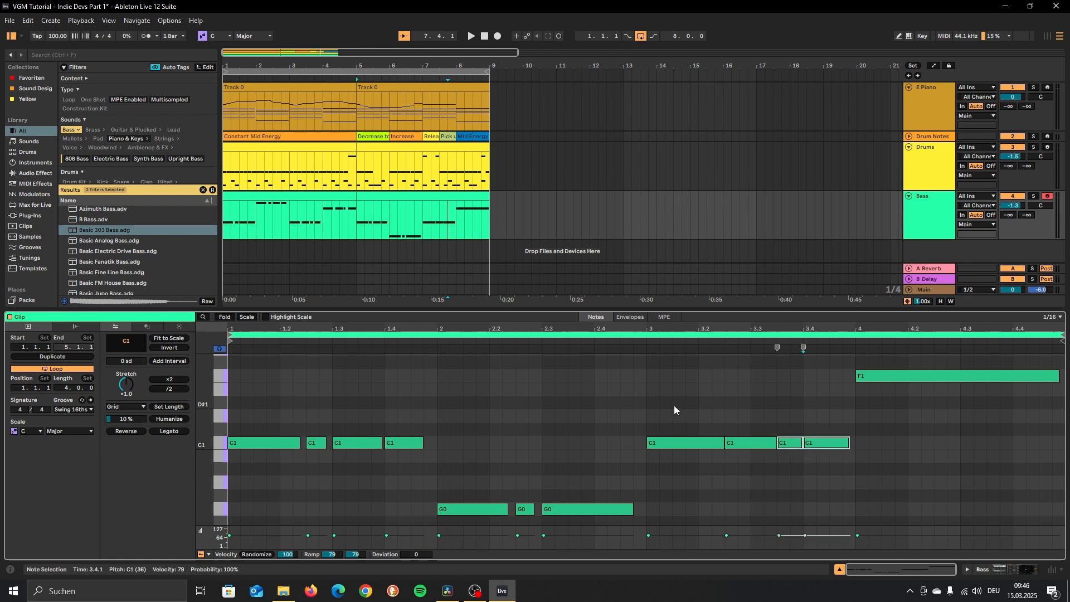
left_click_drag(672, 406, 843, 443)
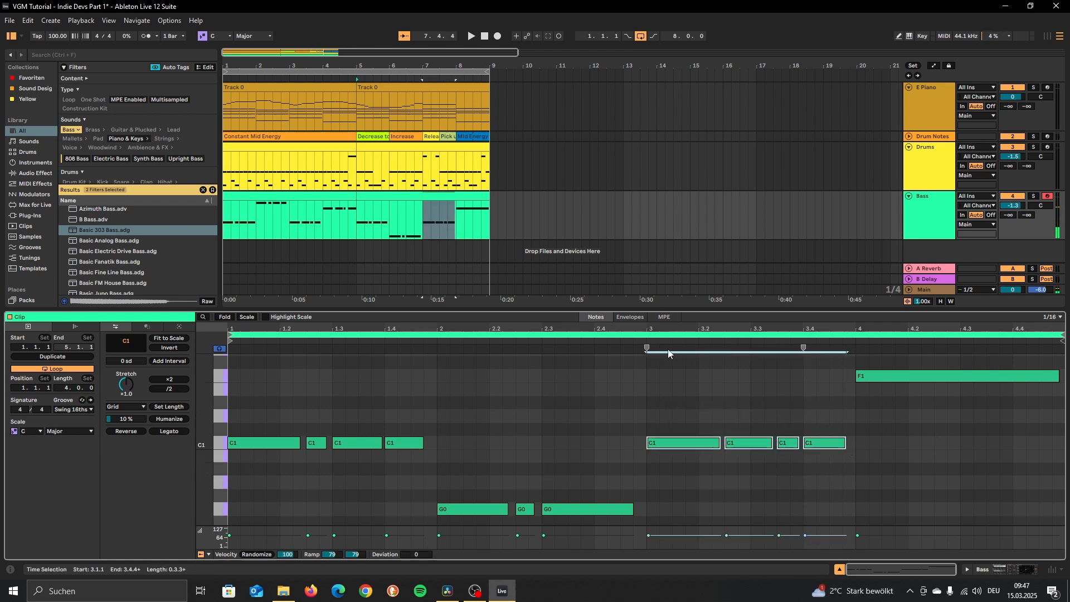
Split the C1 note at 3.4 at 3.4.3, slightly shorten its first half, and replay the passage
key("space")
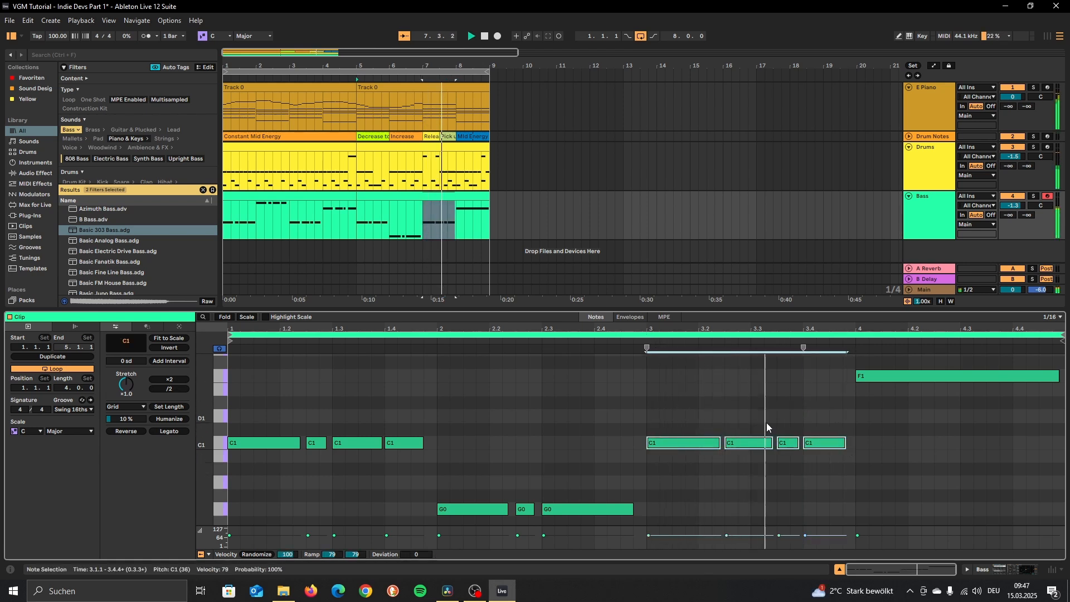
key("space")
left_click(833, 413)
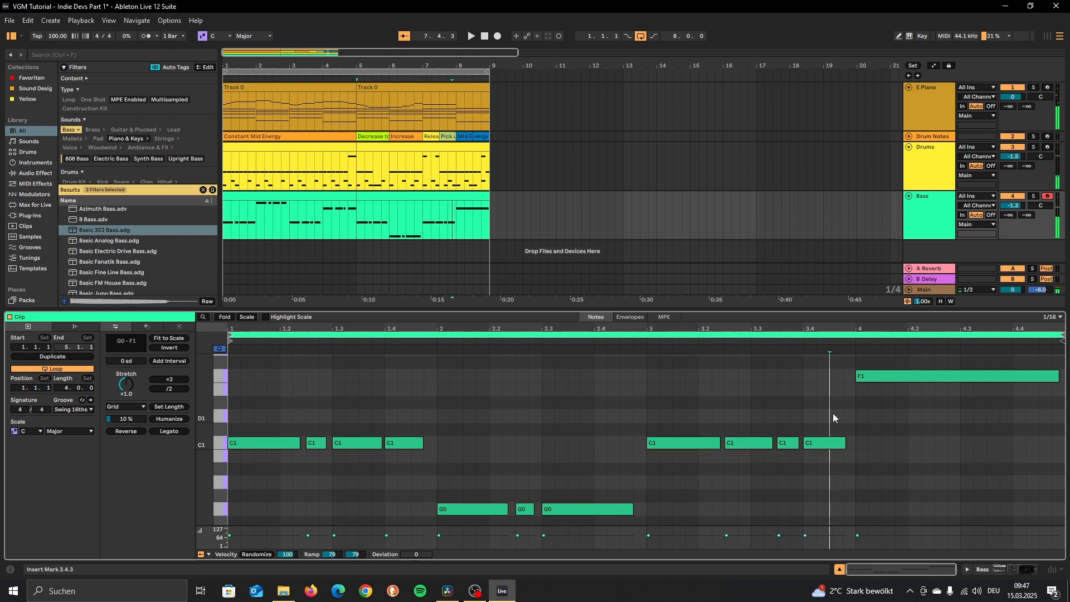
key("ctrl+e")
left_click(833, 429)
left_click_drag(829, 444, 824, 443)
left_click(747, 344)
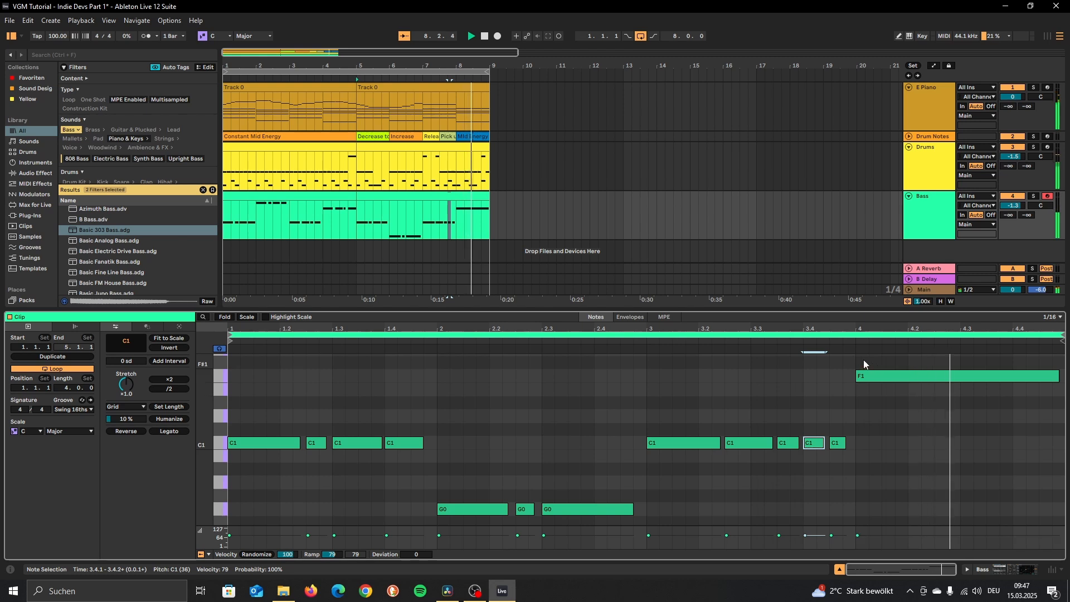
key("space")
Split the F1 note in bar 4 at 4.2.3, 4.3 and 4.4, and slightly shorten the four resulting notes
left_click(938, 363)
key("ctrl+e")
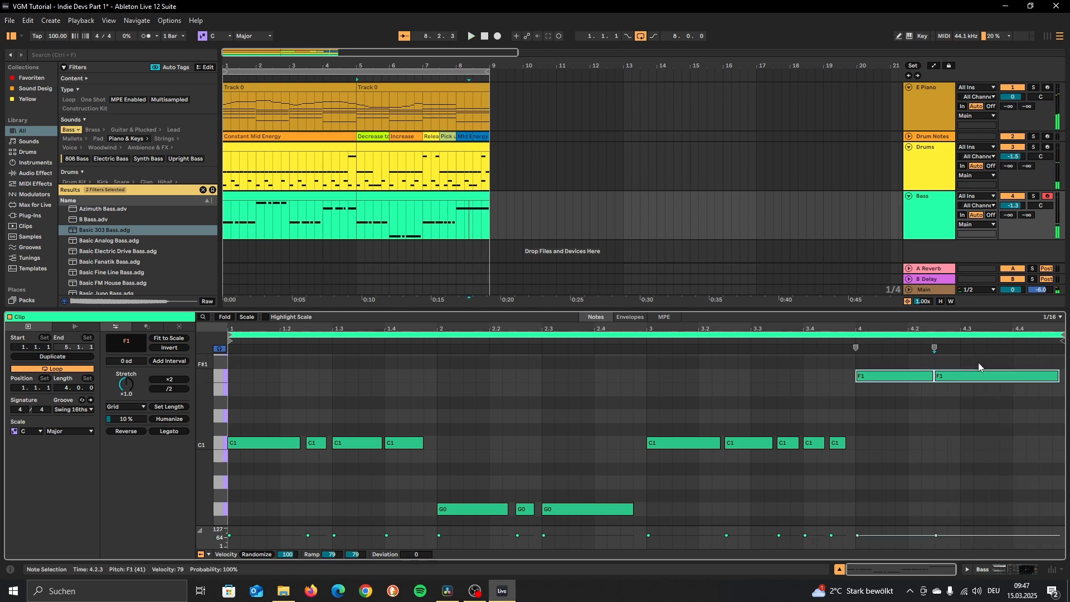
left_click(962, 358)
key("ctrl+e")
left_click(1015, 363)
key("ctrl+e")
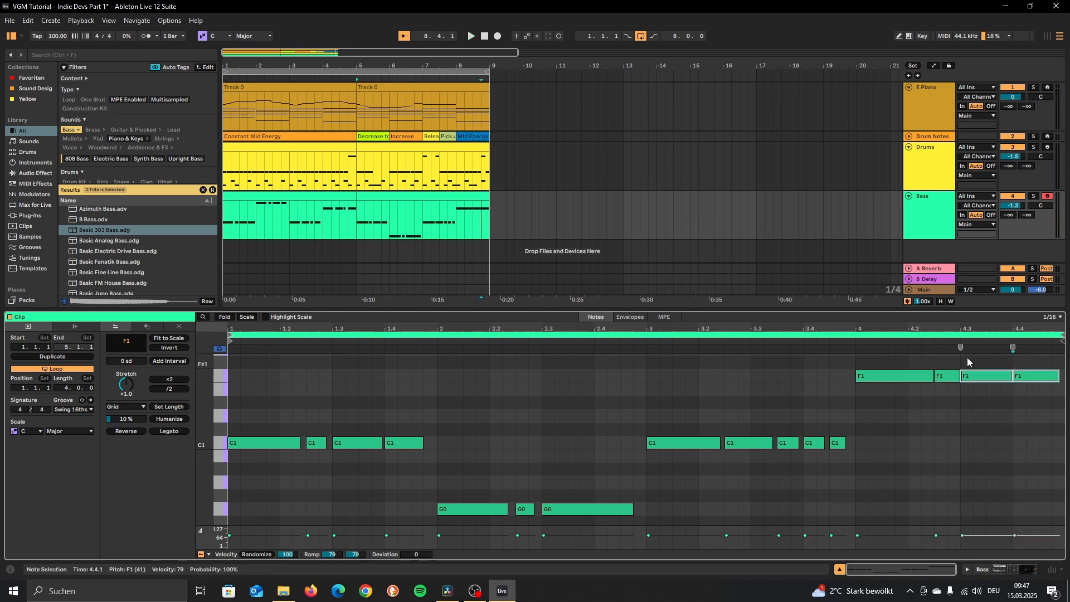
left_click_drag(886, 363, 1054, 375)
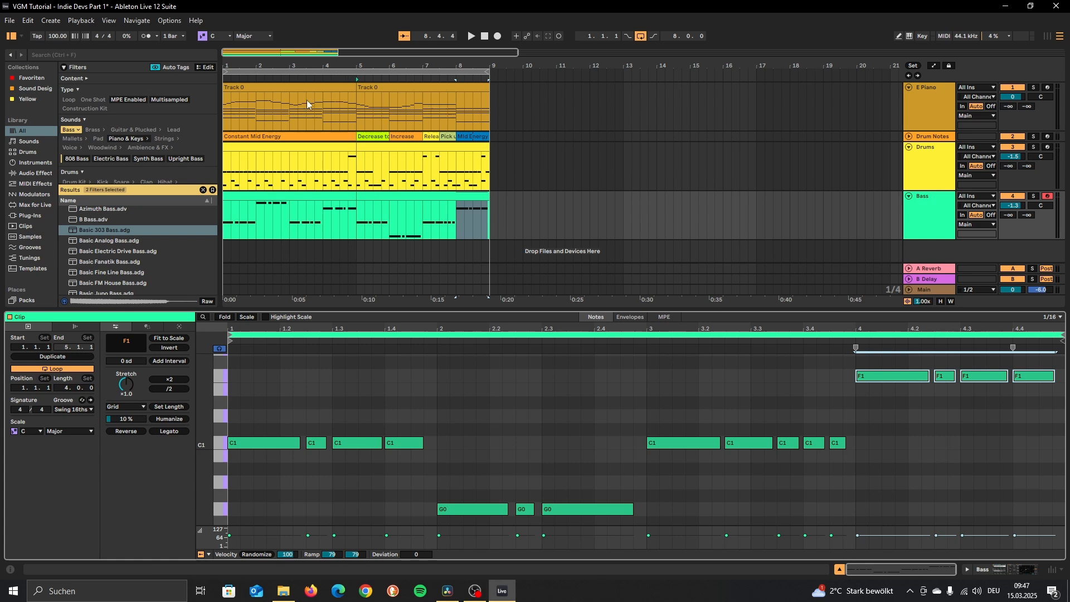
Play the arrangement from the start of the first Bass clip through both Bass clips
left_click(264, 195)
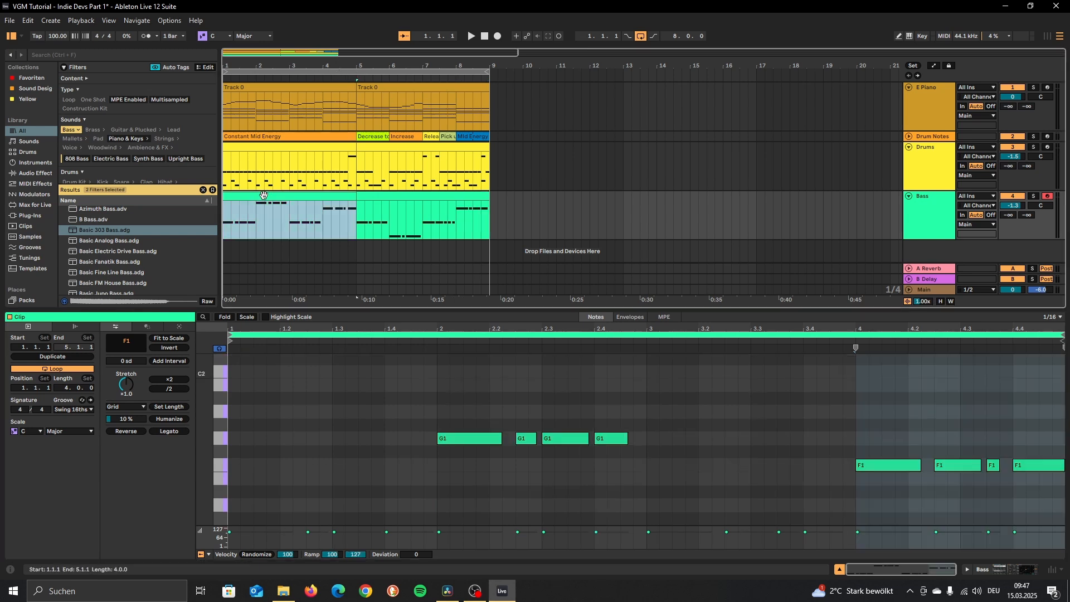
key("space")
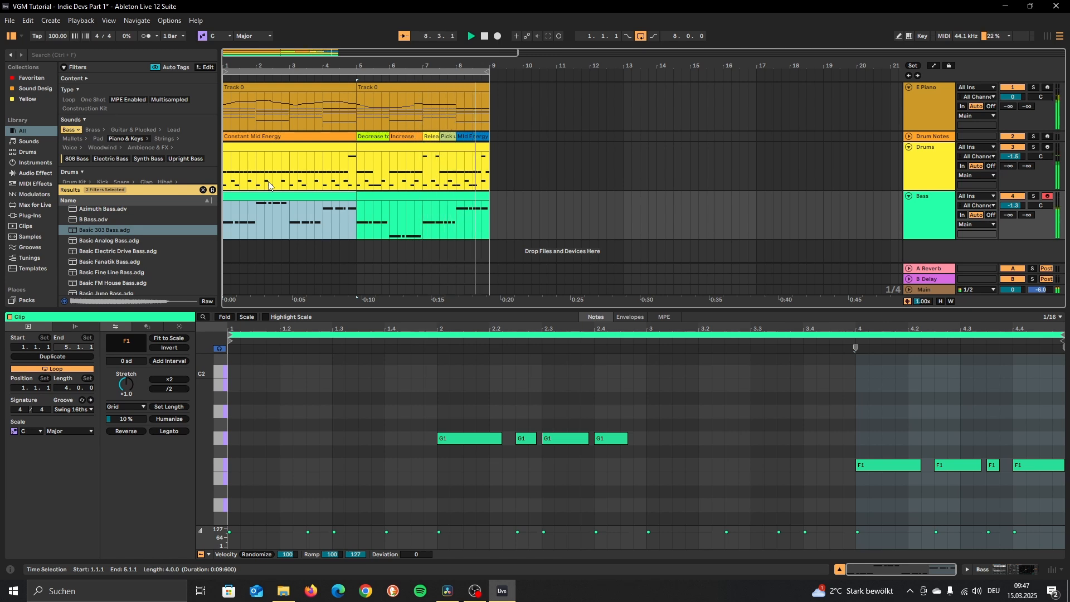
key("space")
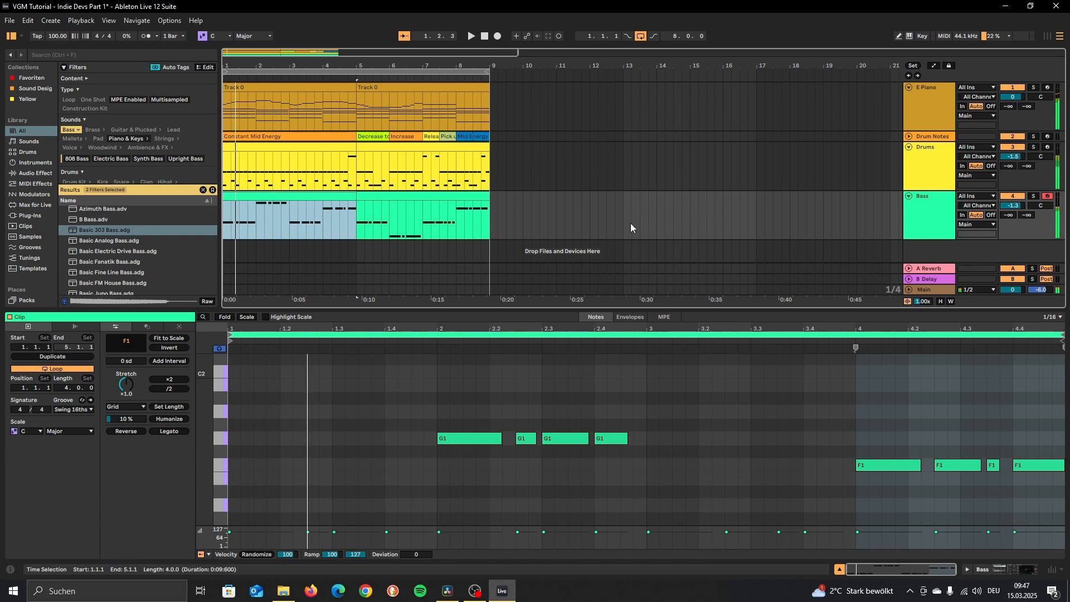
Join the two F1 notes at 4.2.3 and 4.3 in the second Bass clip into one note
left_click(435, 196)
left_click_drag(942, 394, 972, 356)
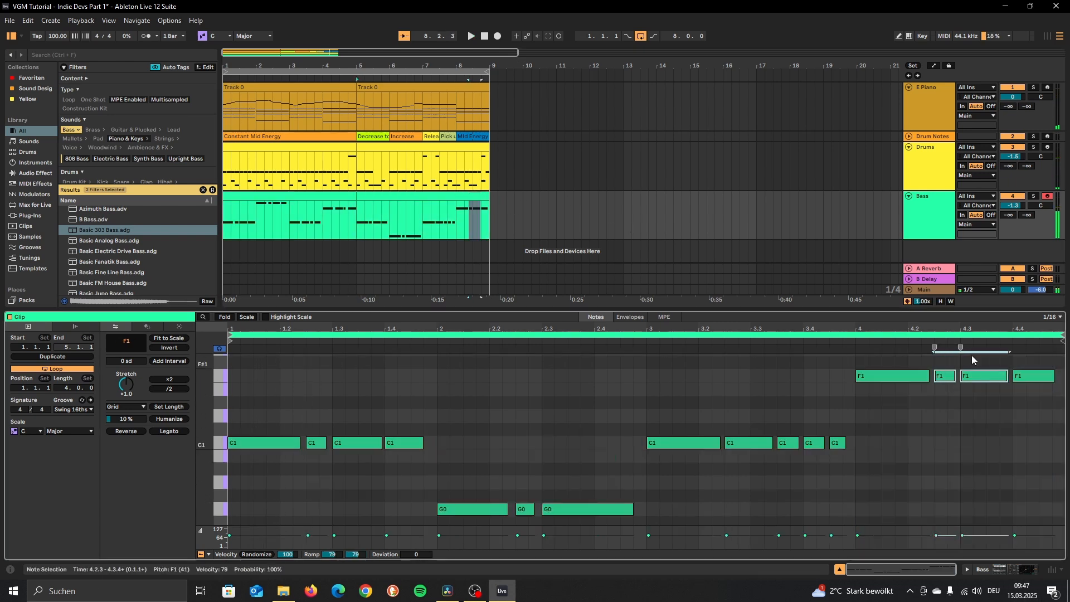
key("ctrl+j")
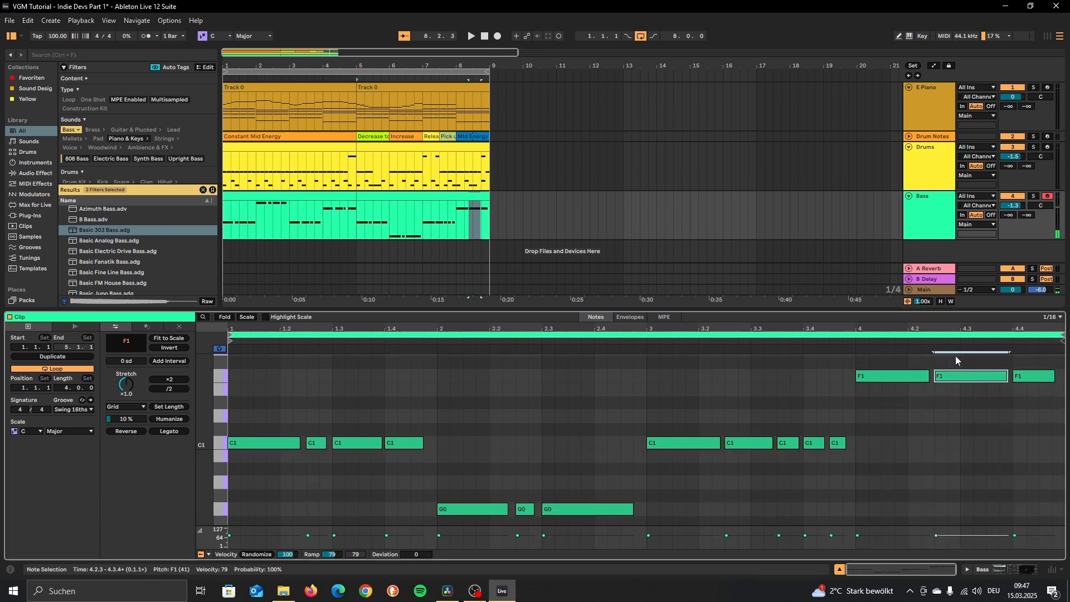
left_click(858, 338)
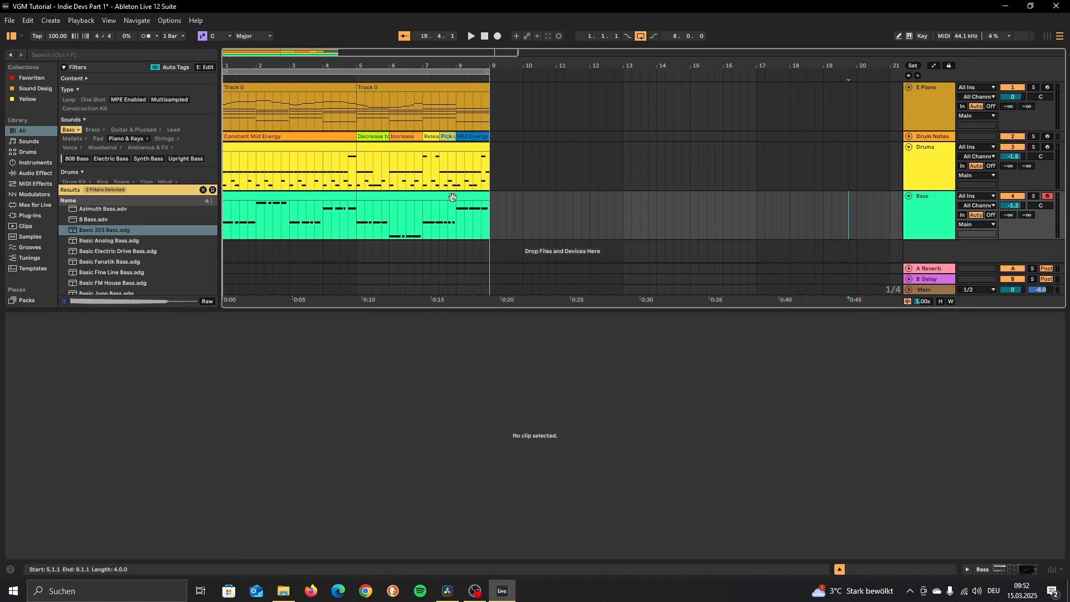
In the first Bass clip, shorten the C1 note at 1.4 and add an F1 passing note from 1.4.3 to bar 2
left_click(452, 197)
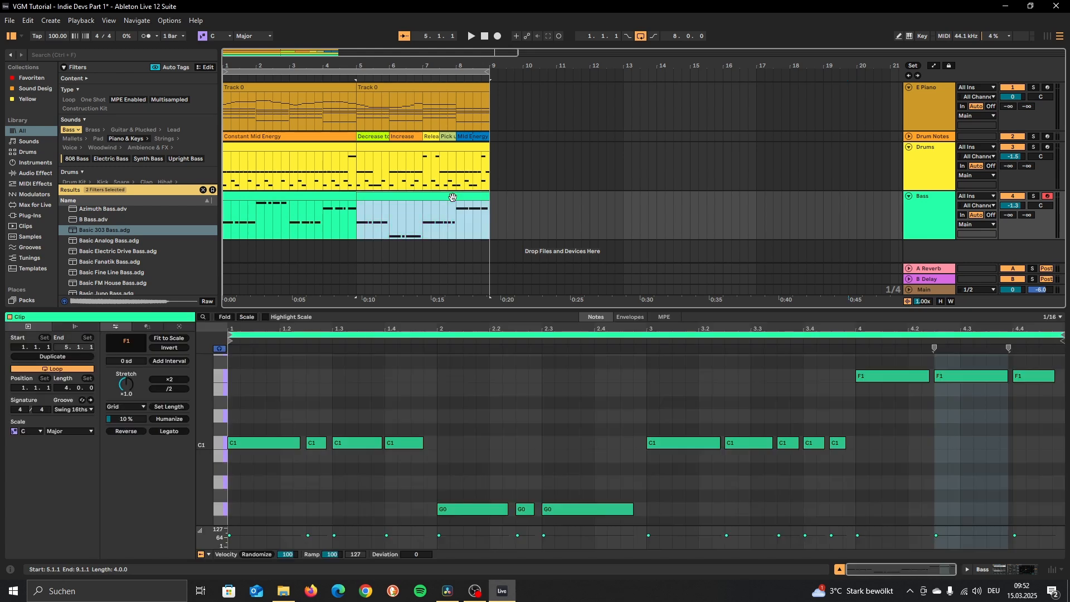
left_click(316, 197)
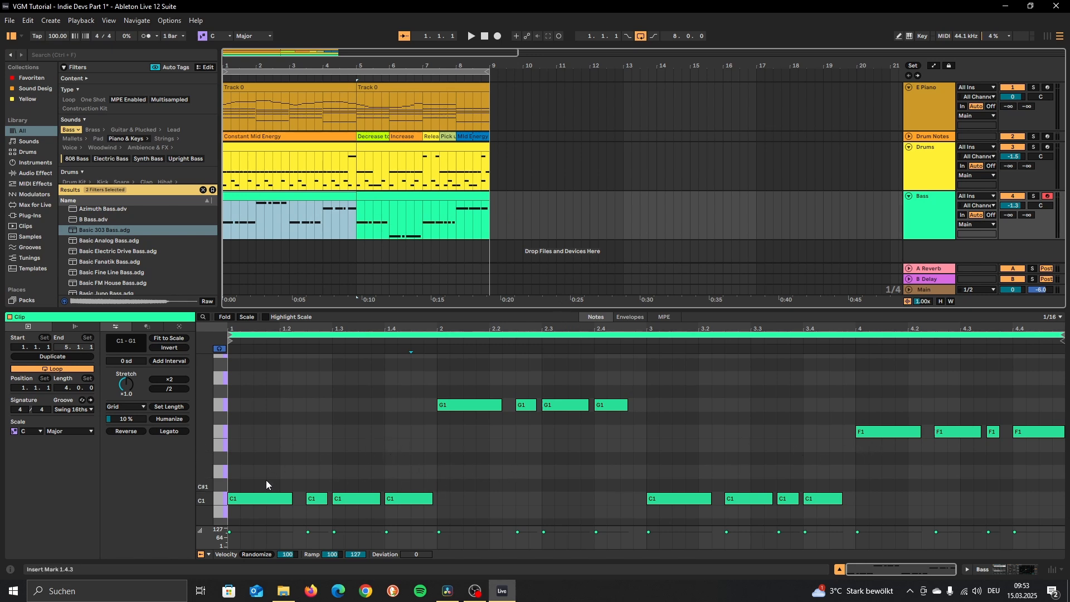
left_click_drag(266, 485, 406, 499)
left_click(433, 480)
left_click(423, 438)
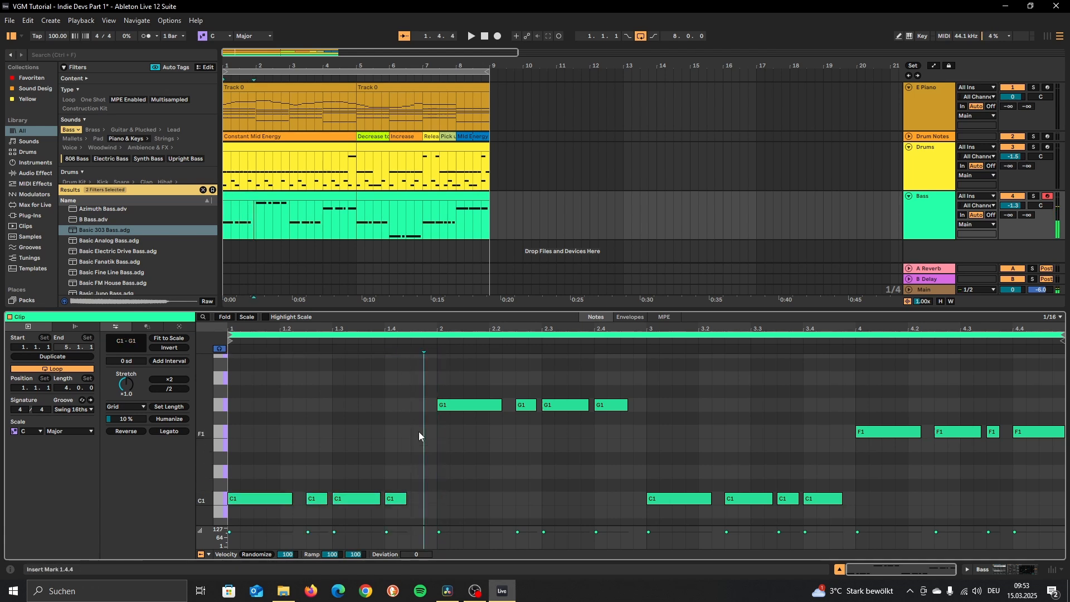
double_click(419, 432)
left_click_drag(424, 431, 441, 437)
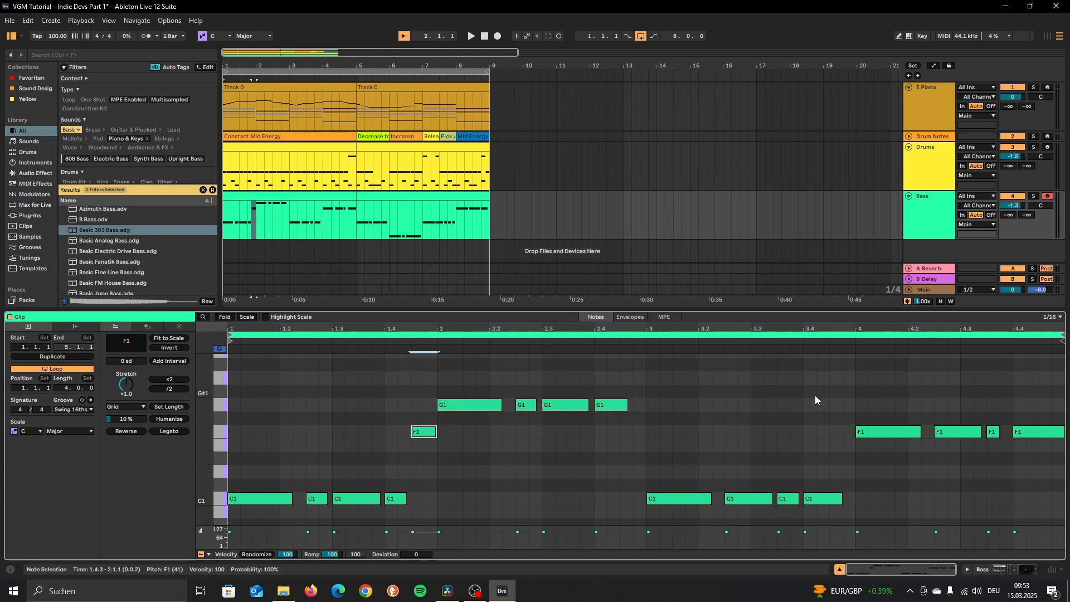
Add a D1 passing note from 2.4.3 to bar 3, and shorten the G1 note at 2.4 to end before it
double_click(628, 473)
left_click_drag(630, 473, 646, 473)
left_click_drag(627, 406, 617, 405)
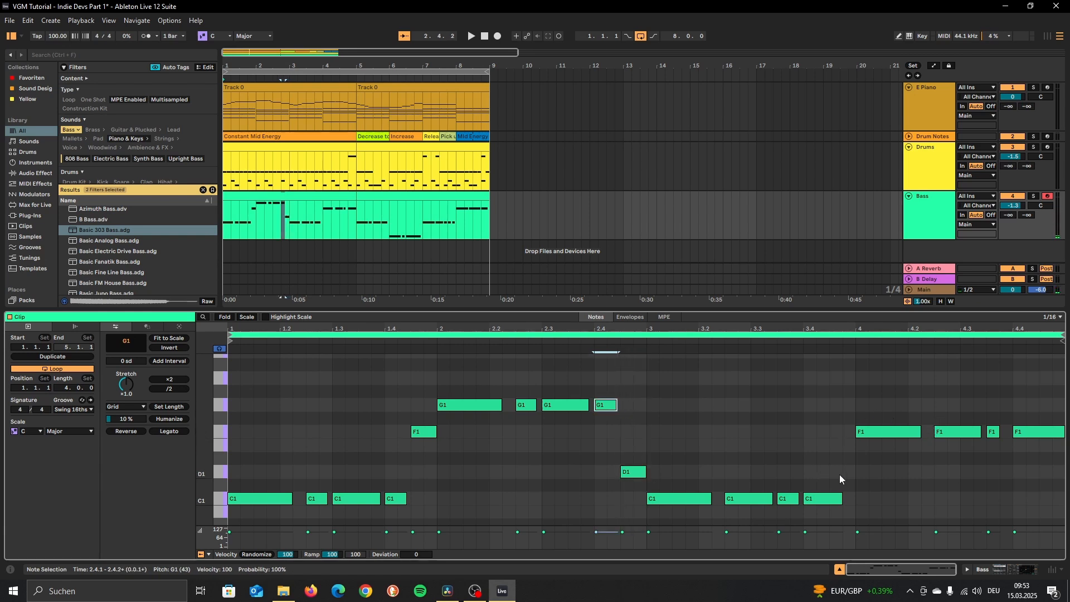
Add a slightly shortened E1 passing note at 3.4.3, and trim the ends of the C1 note at 3.4 and the D1 note
double_click(836, 445)
left_click_drag(844, 444, 849, 445)
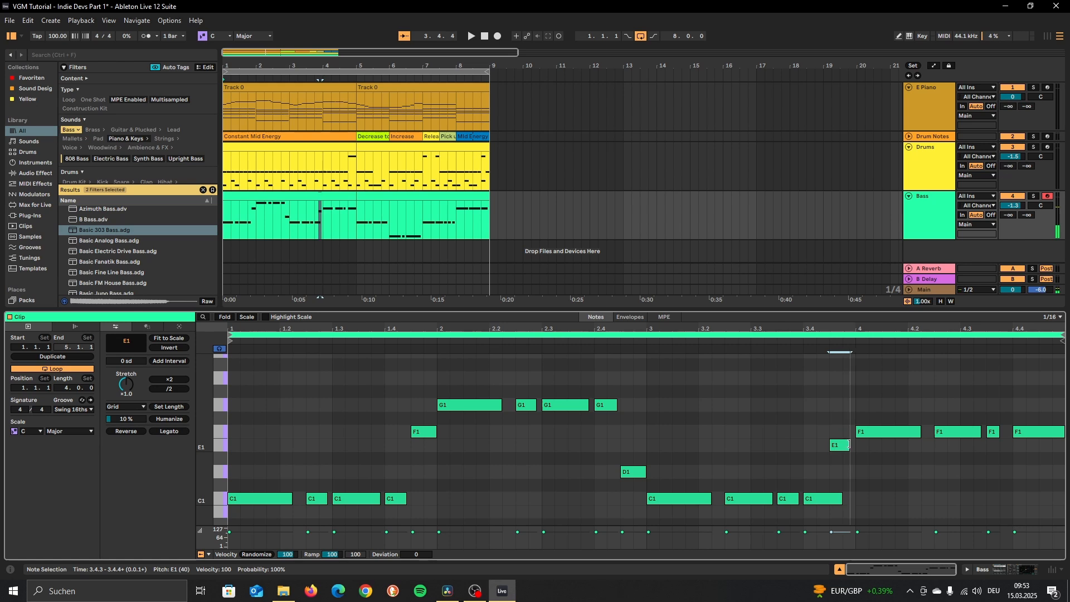
left_click_drag(842, 498, 826, 496)
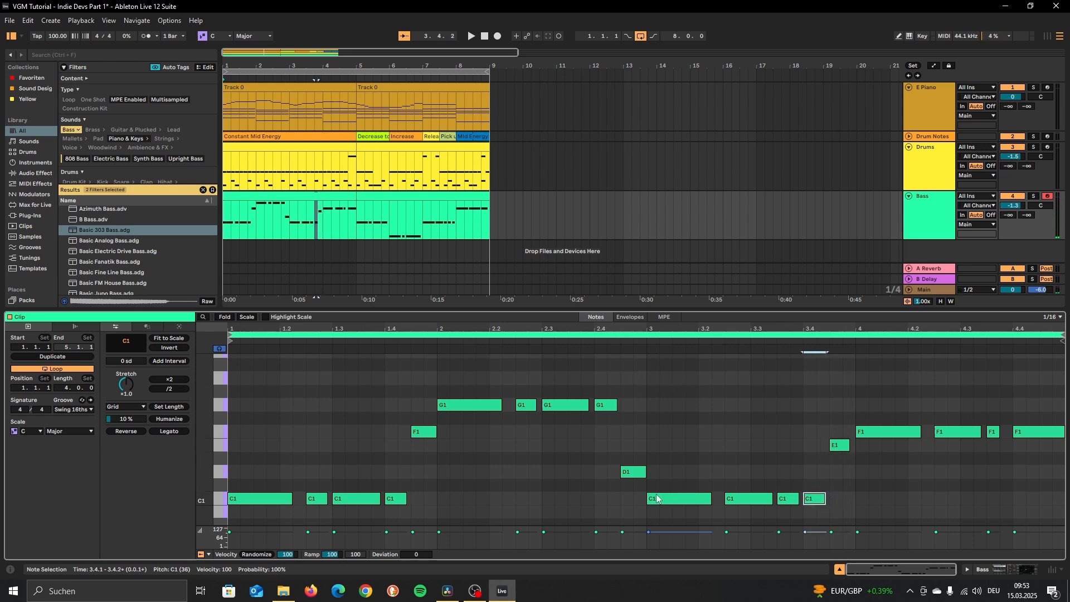
left_click_drag(645, 474, 642, 474)
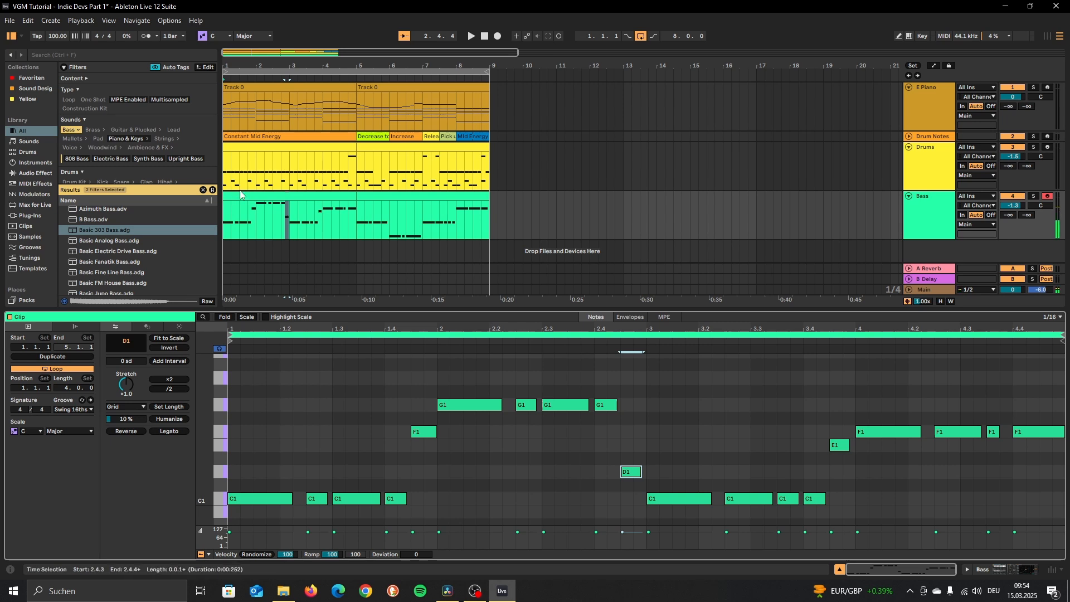
Play the first Bass clip from its start to hear the passing notes
left_click(240, 194)
key("space")
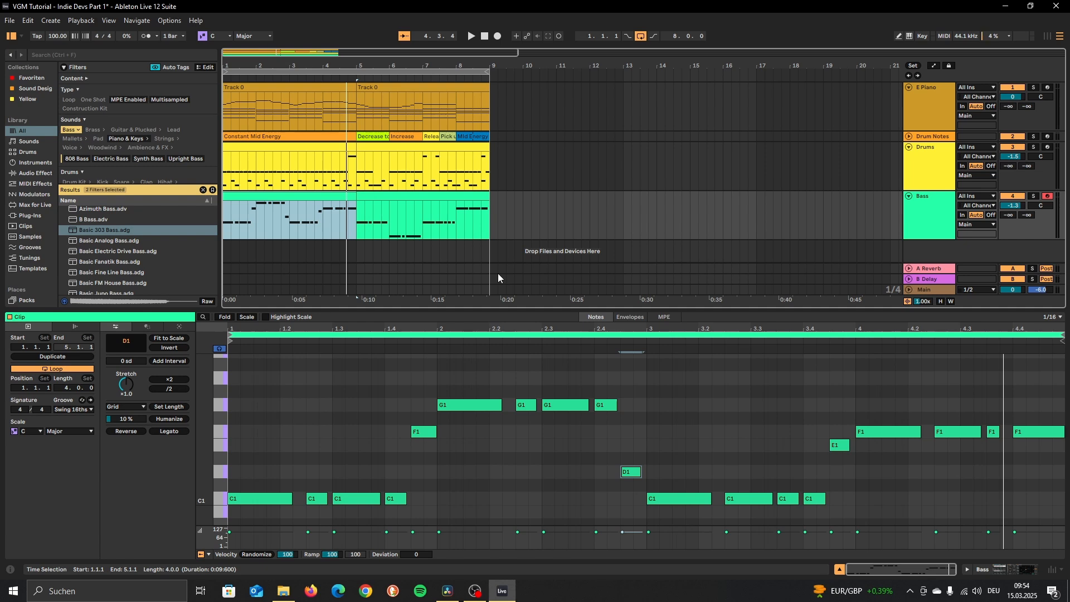
Delete the passing notes F1 at 1.4.3, D1 at 2.4.3 and E1 at 3.4.3 from the first Bass clip
left_click(419, 433)
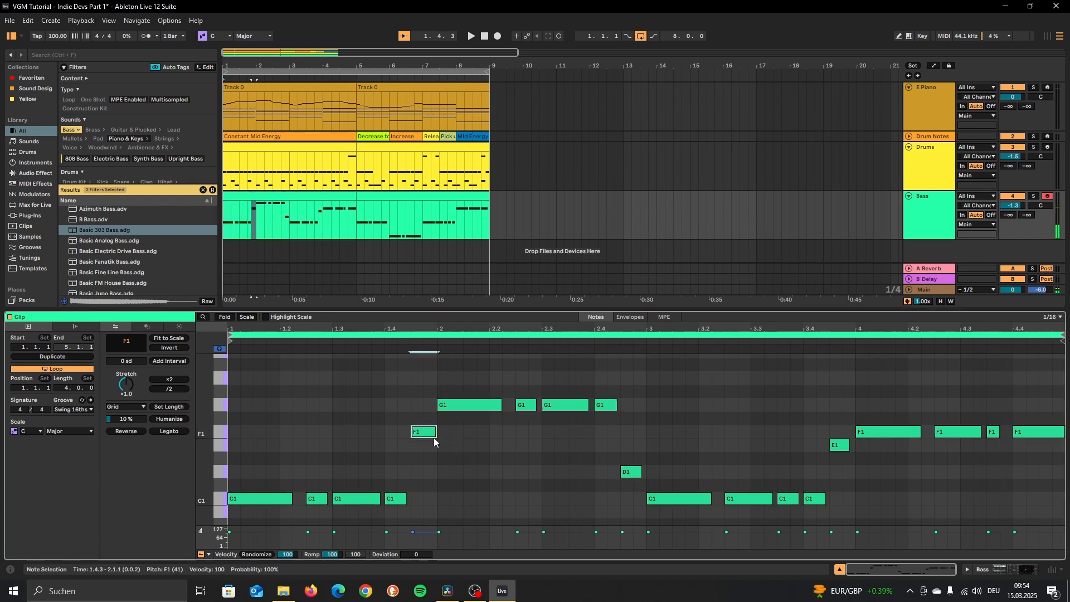
key("Delete")
left_click(631, 471)
key("Delete")
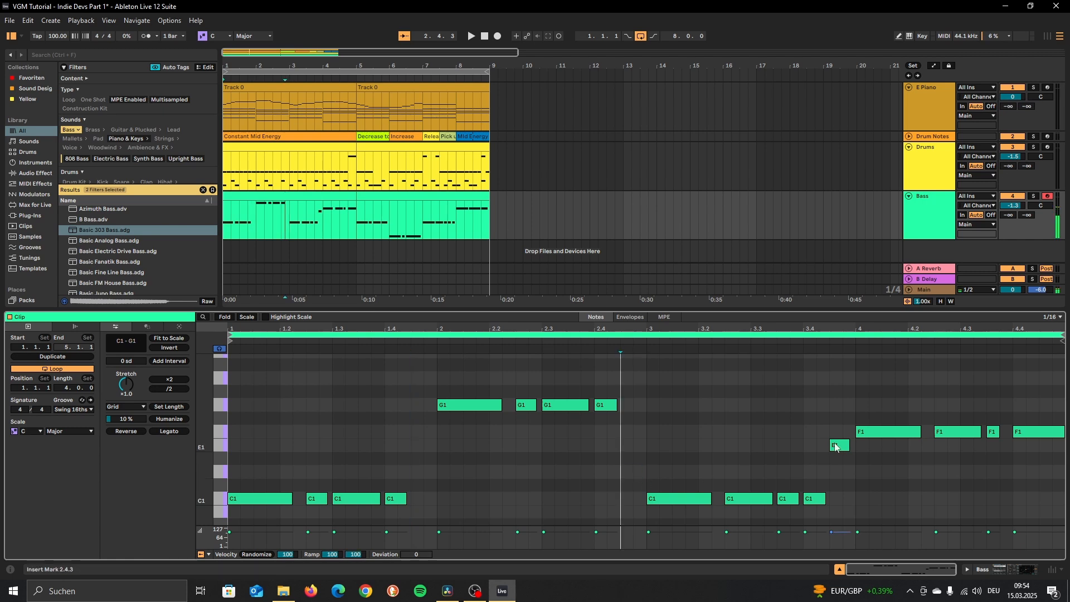
left_click(838, 450)
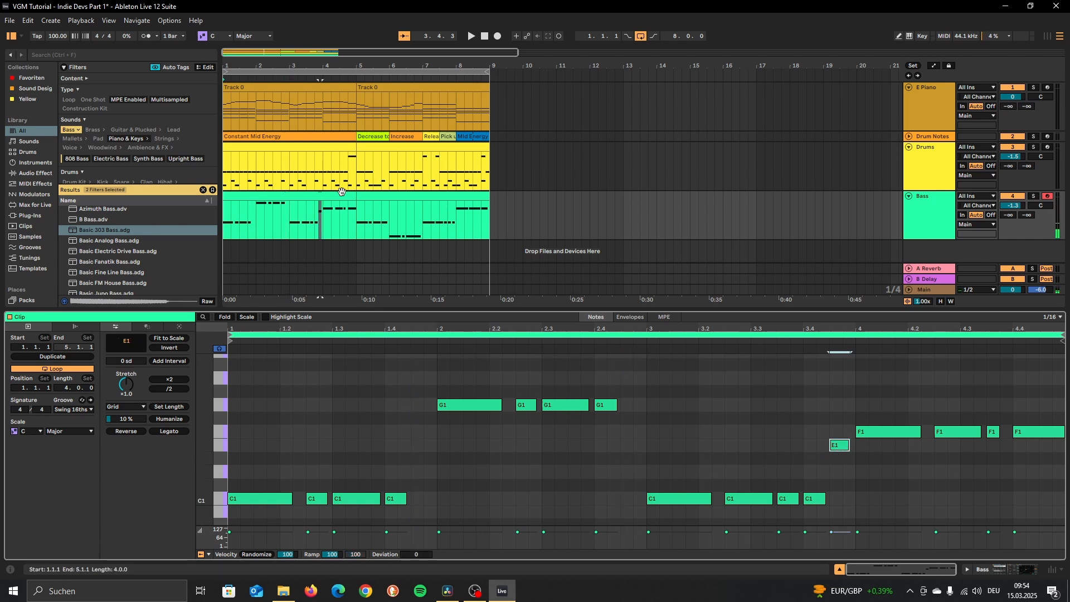
key("Delete")
Reopen the notes of the first Bass clip
left_click(857, 209)
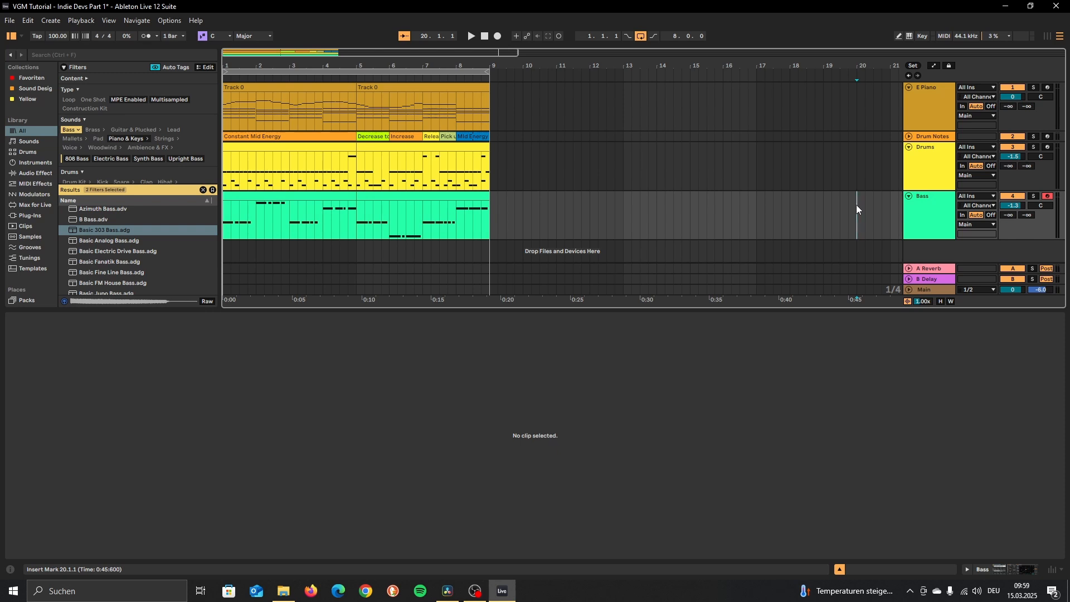
left_click(298, 198)
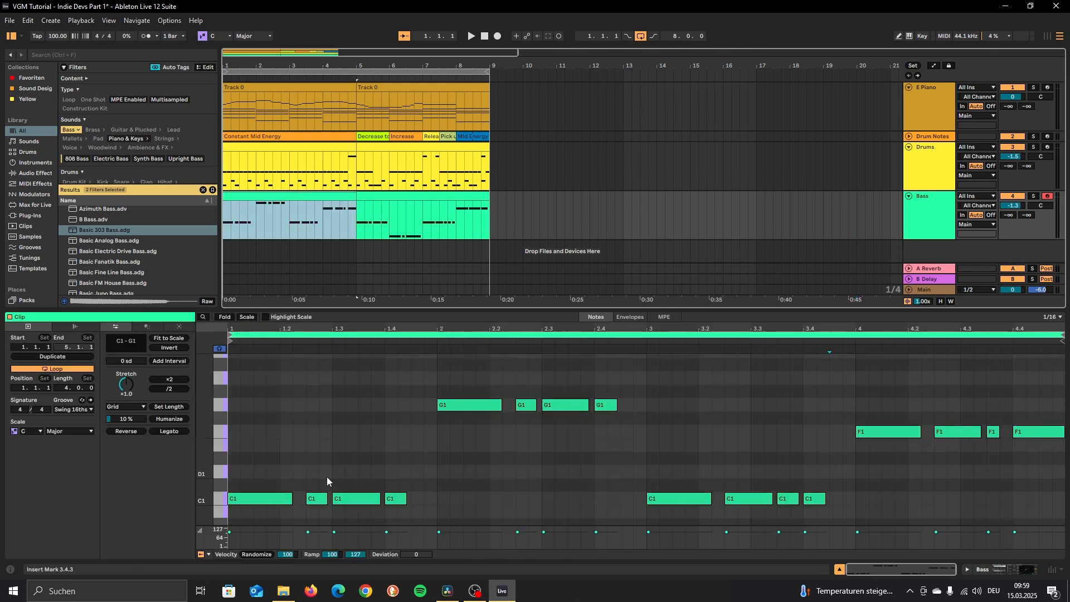